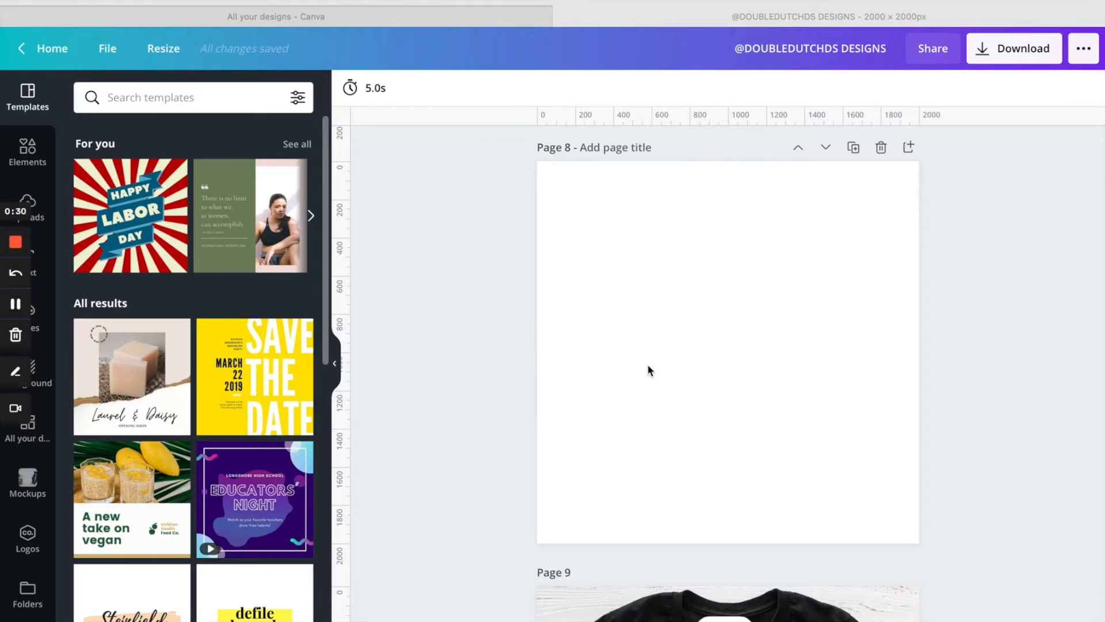
click(172, 54)
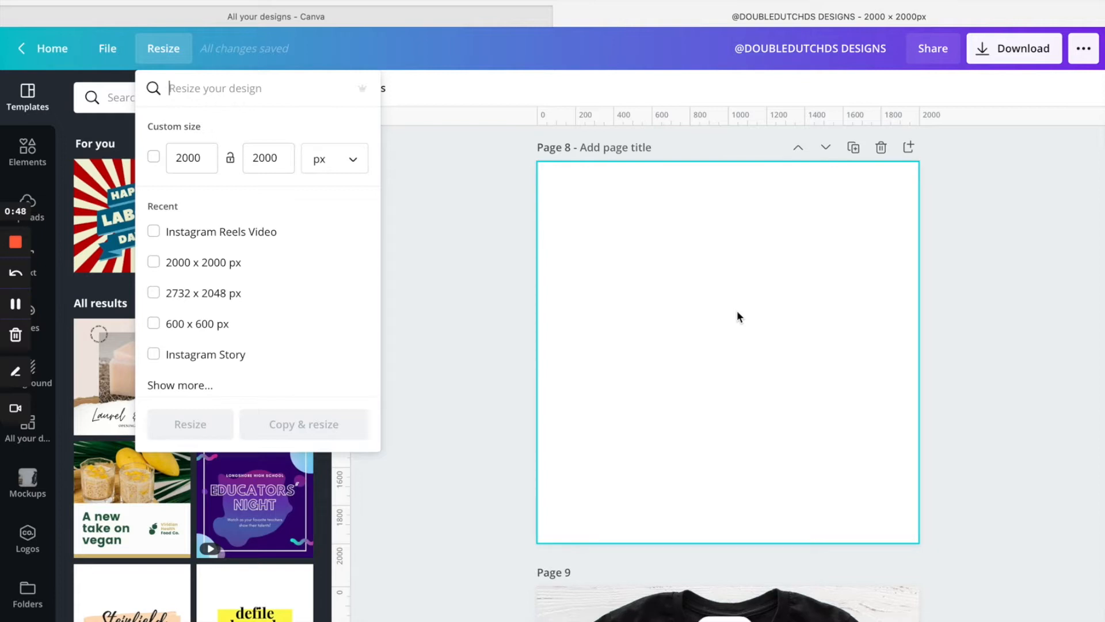
click(738, 312)
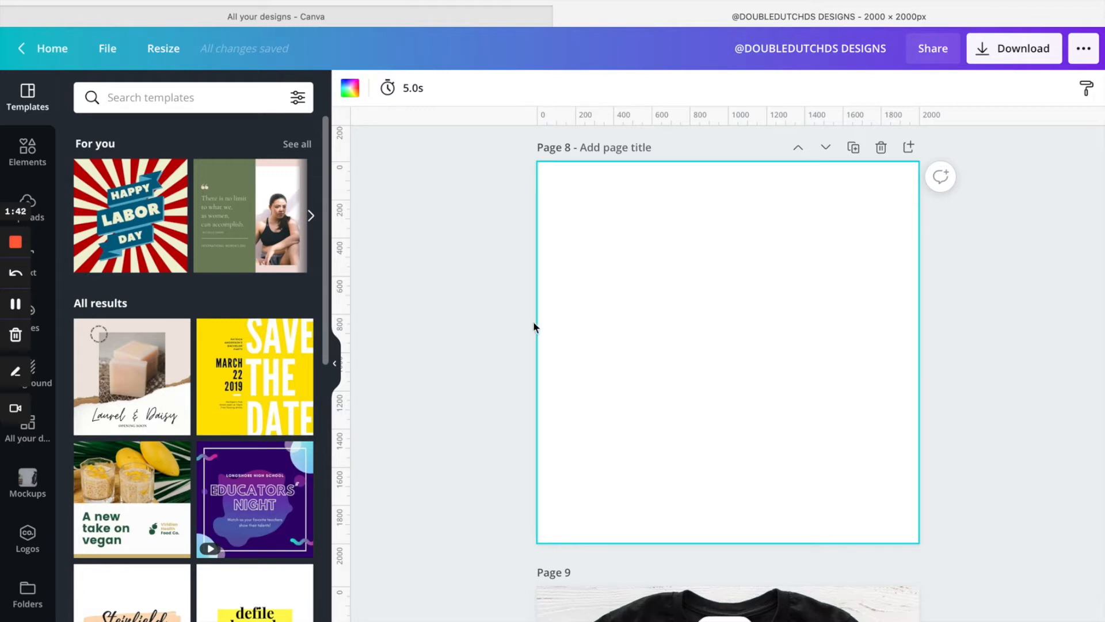
Add a heading to the blank page 8 reading "ELEVATE"
click(39, 272)
click(168, 173)
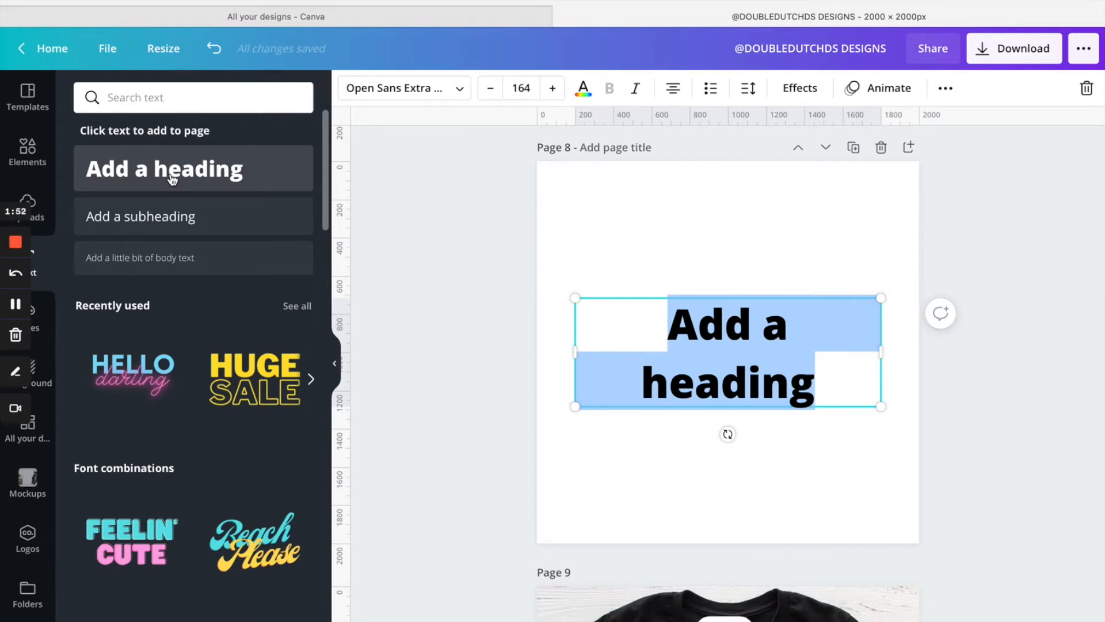
text(ELEVATE)
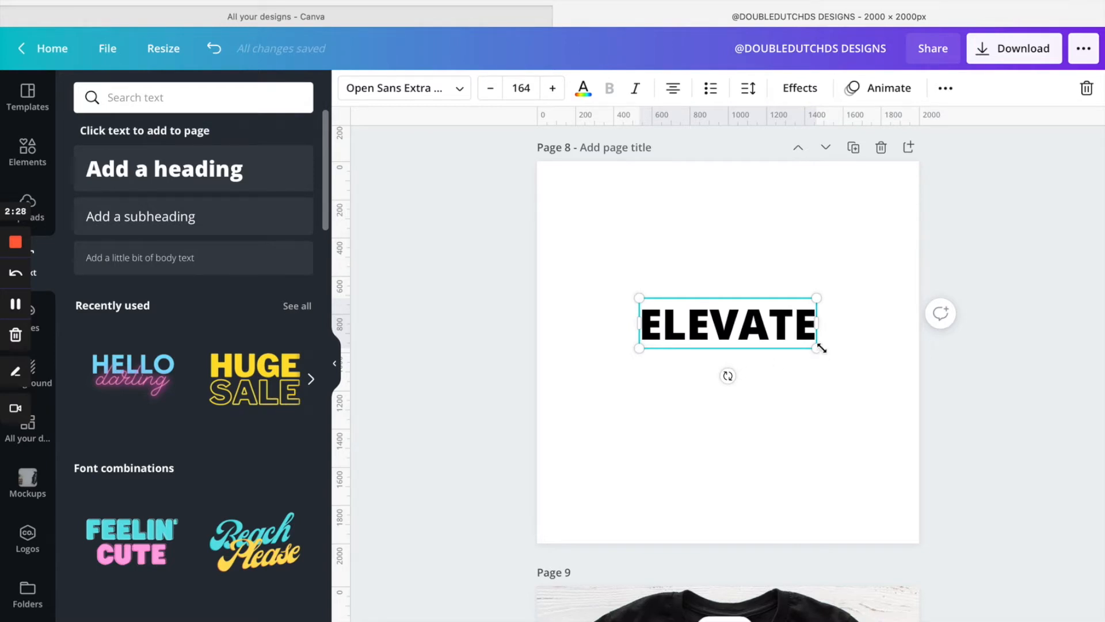
Change the ELEVATE heading's font to Gabriel Weiss' Friends
click(459, 91)
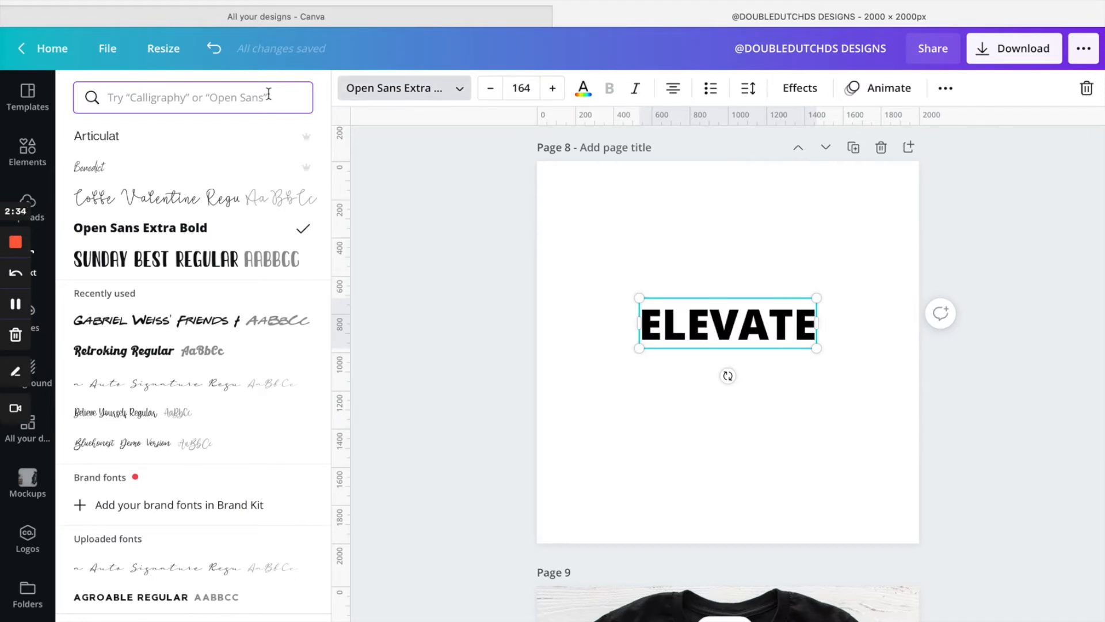
click(160, 326)
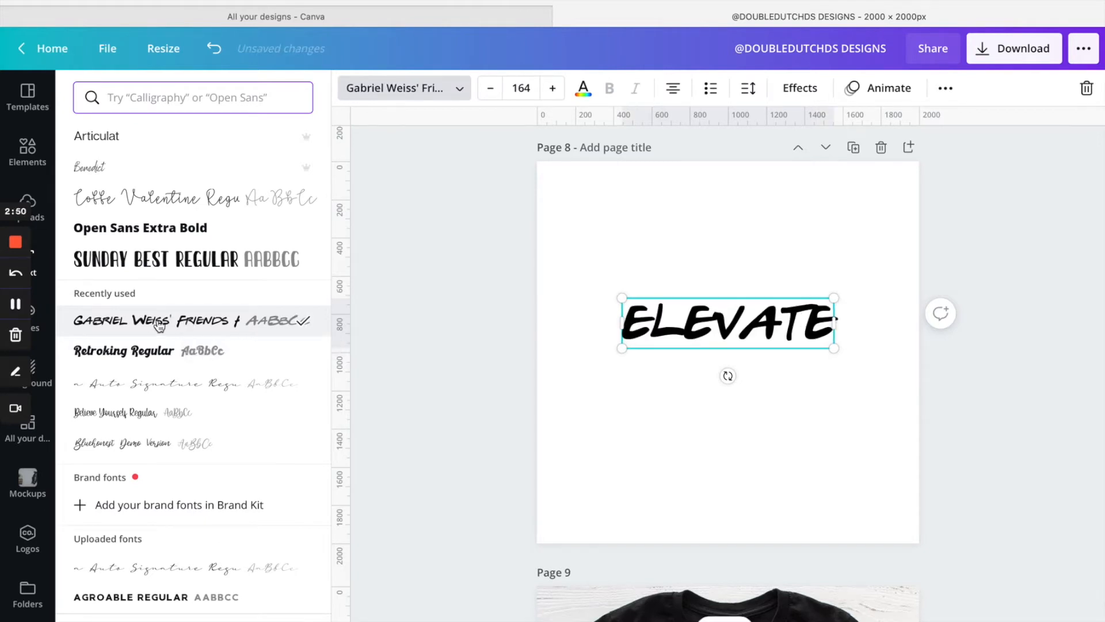
click(590, 215)
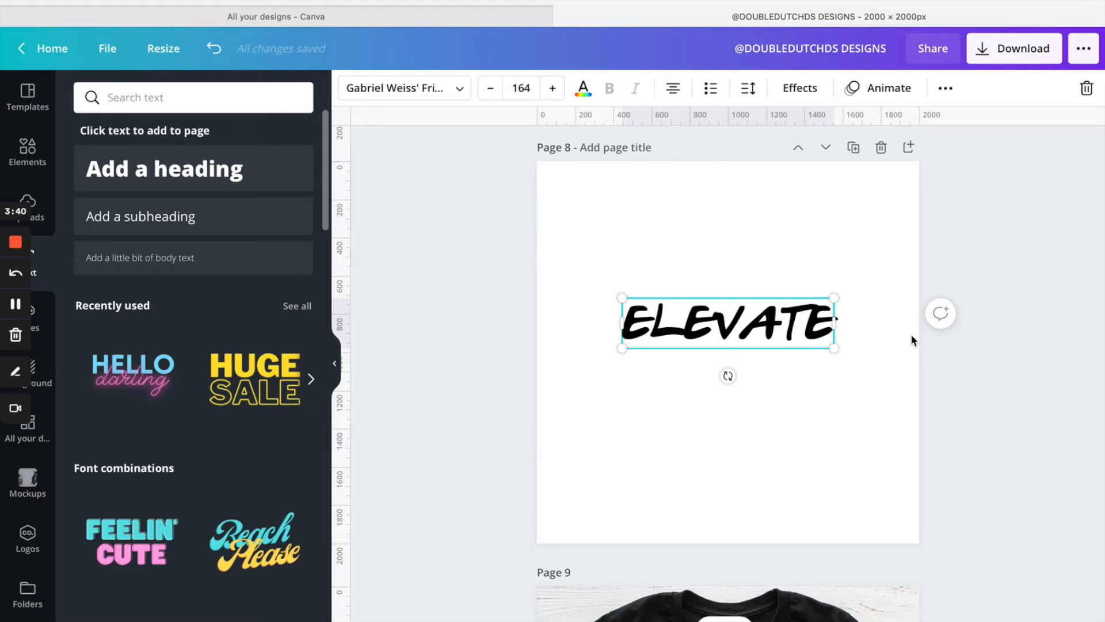
Widen the letter spacing of the ELEVATE heading so it spans most of the page width
click(748, 87)
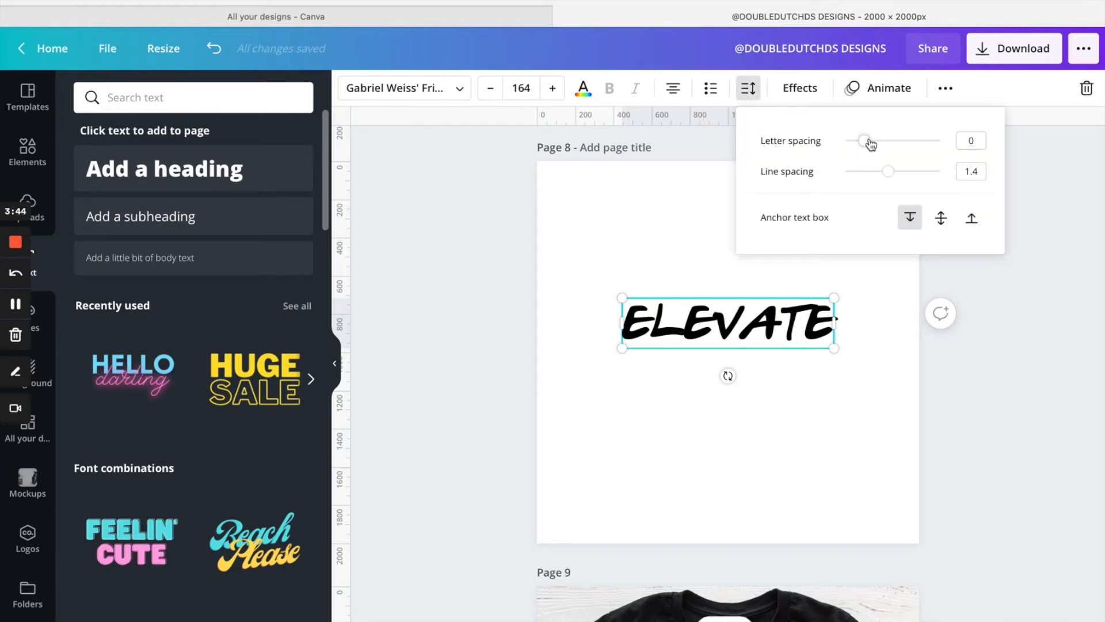
drag(870, 144, 908, 150)
click(851, 398)
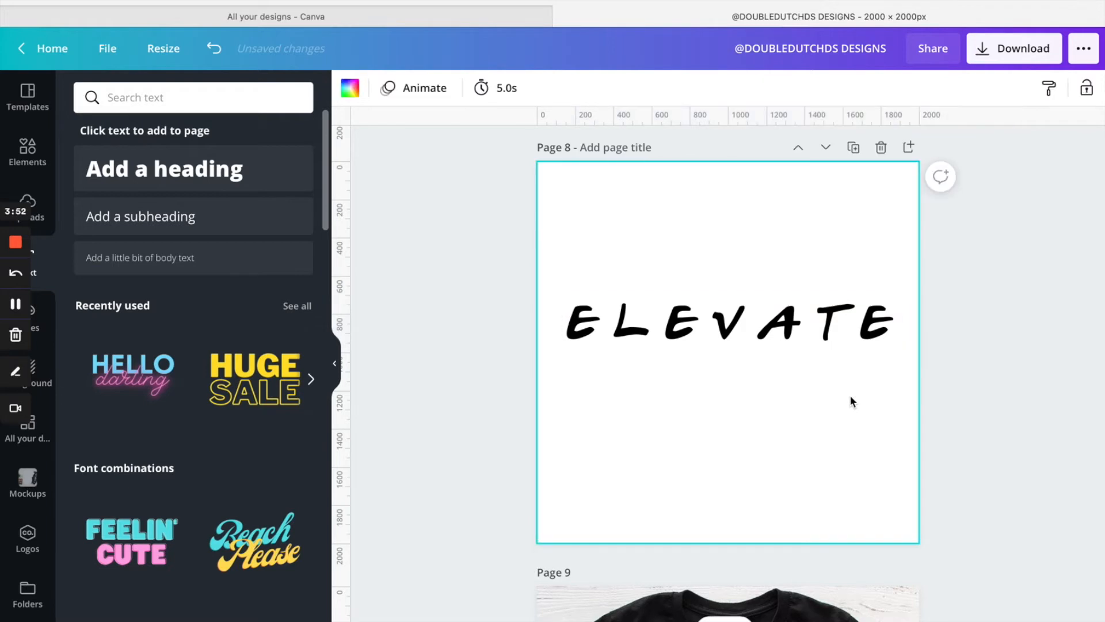
Move the ELEVATE heading down to the vertical middle of the page
click(782, 338)
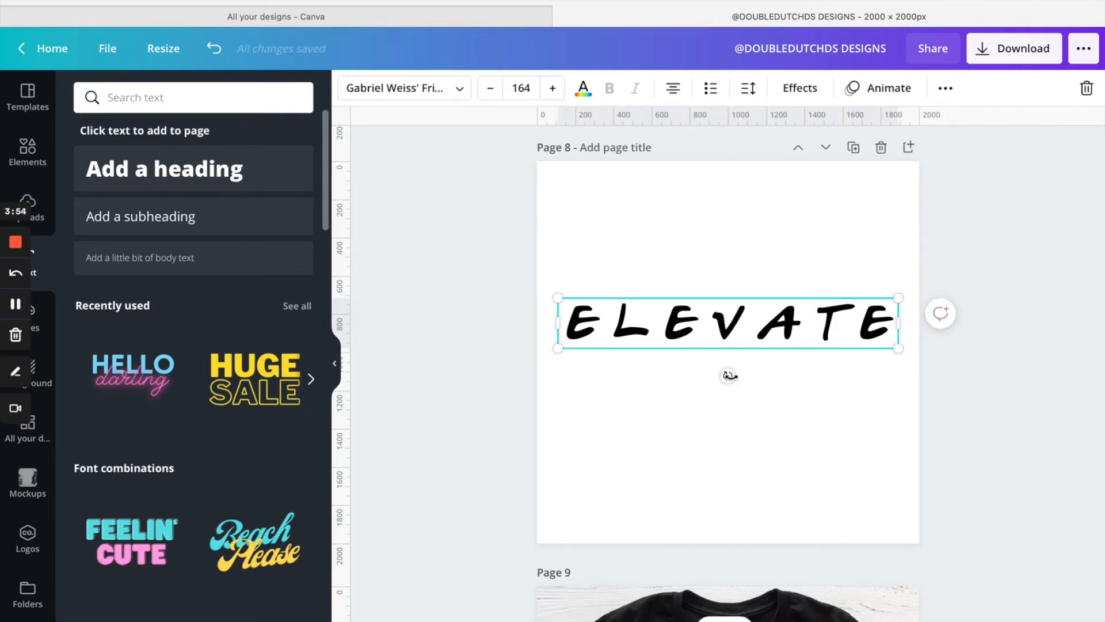
drag(734, 344, 733, 376)
click(657, 258)
Set the ELEVATE heading's text color to white
click(658, 339)
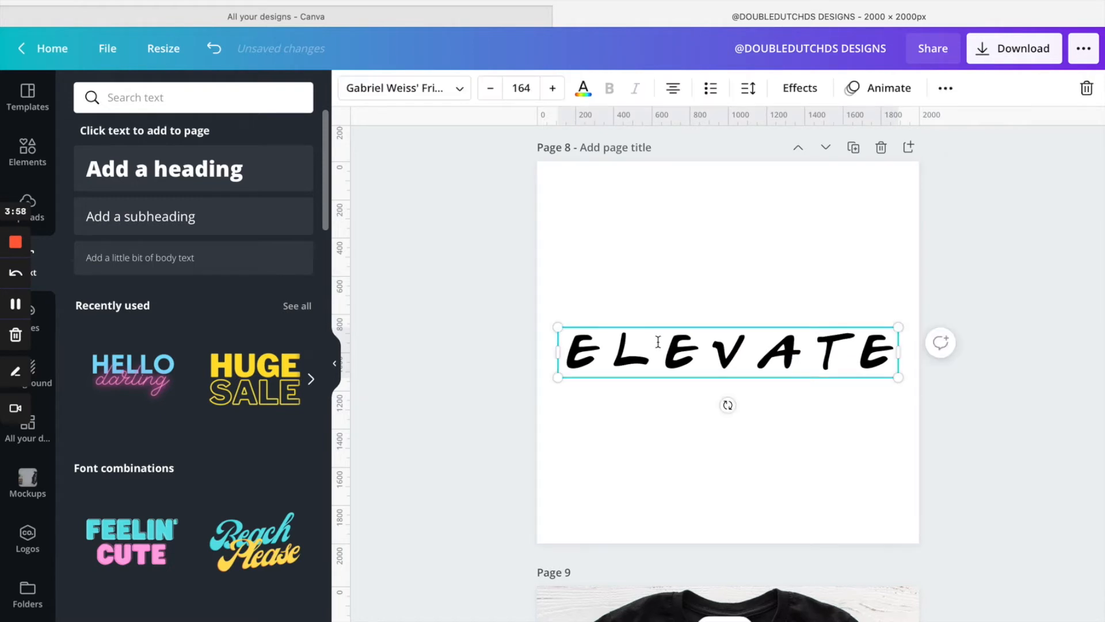
click(583, 89)
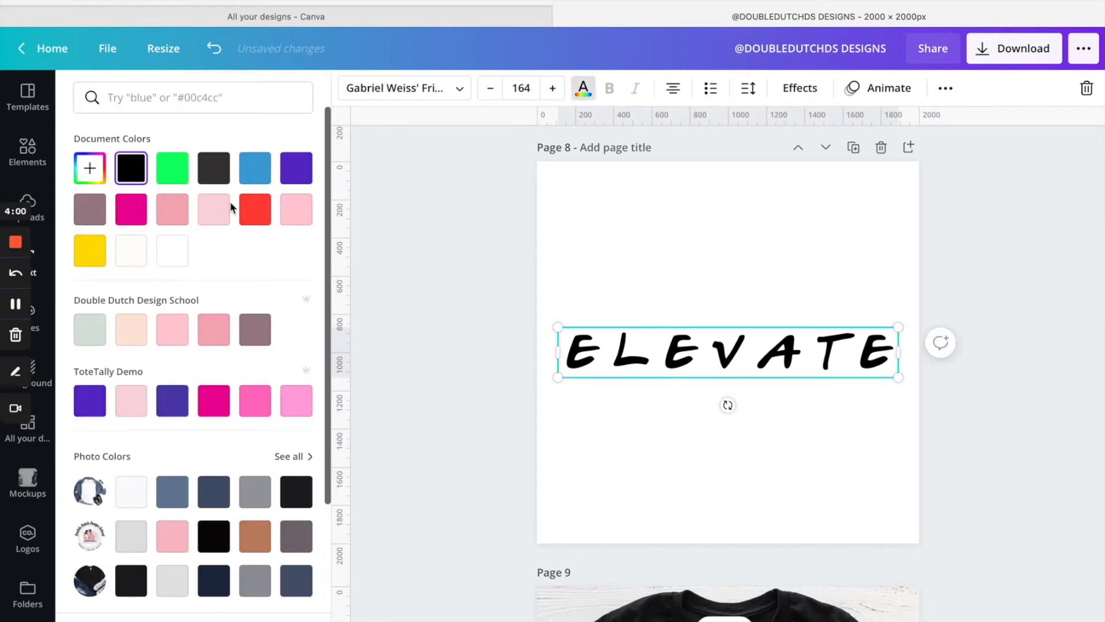
click(178, 260)
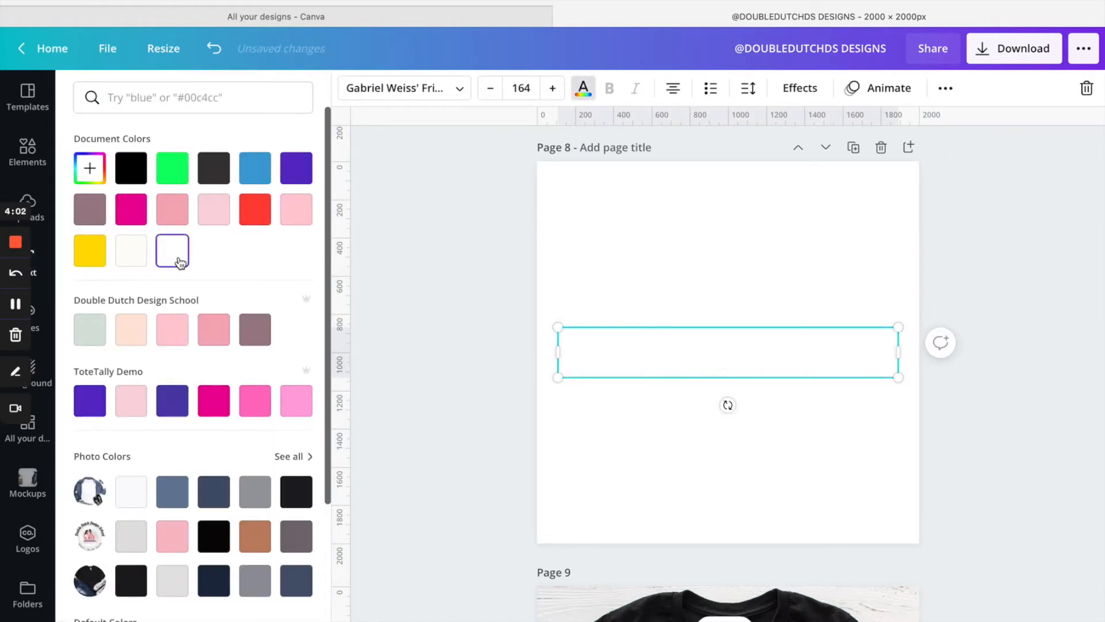
click(636, 220)
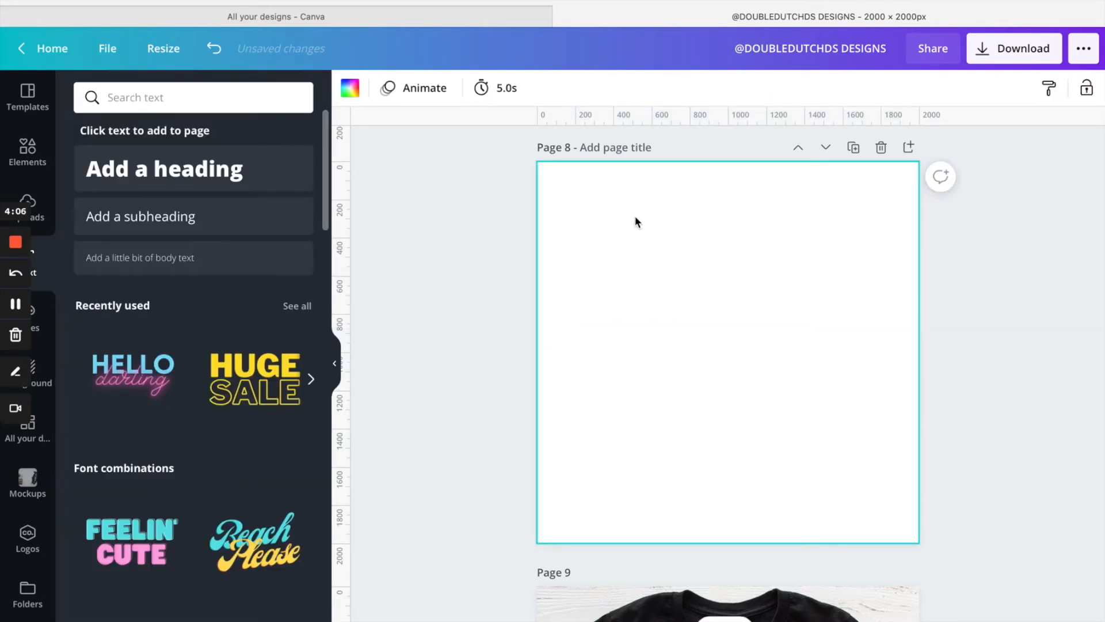
Set the page background color to black
click(349, 87)
click(132, 168)
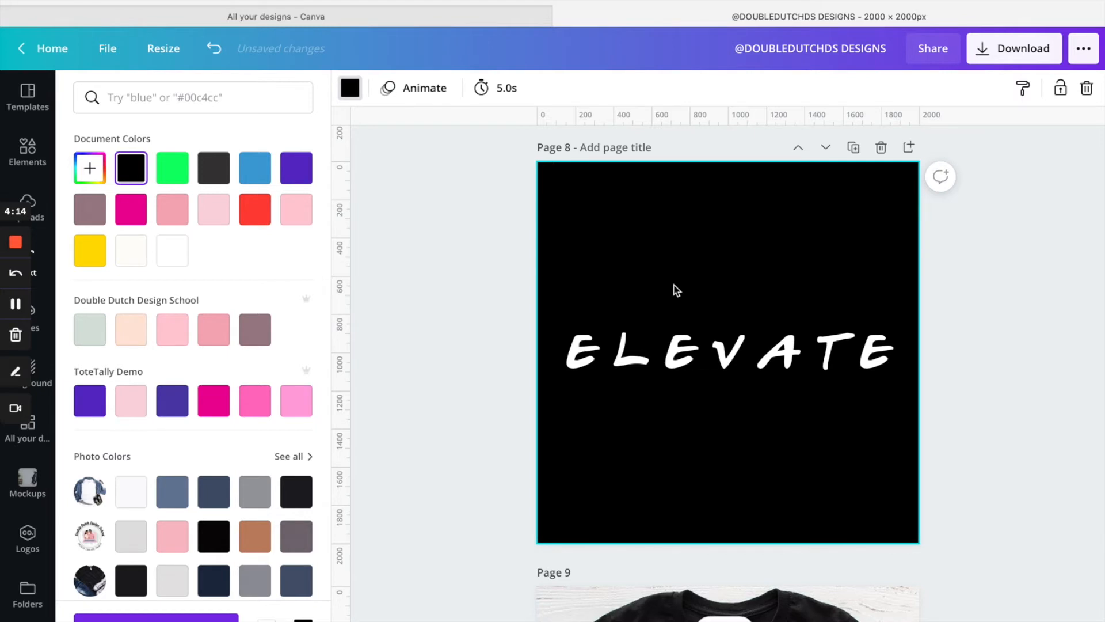
click(503, 448)
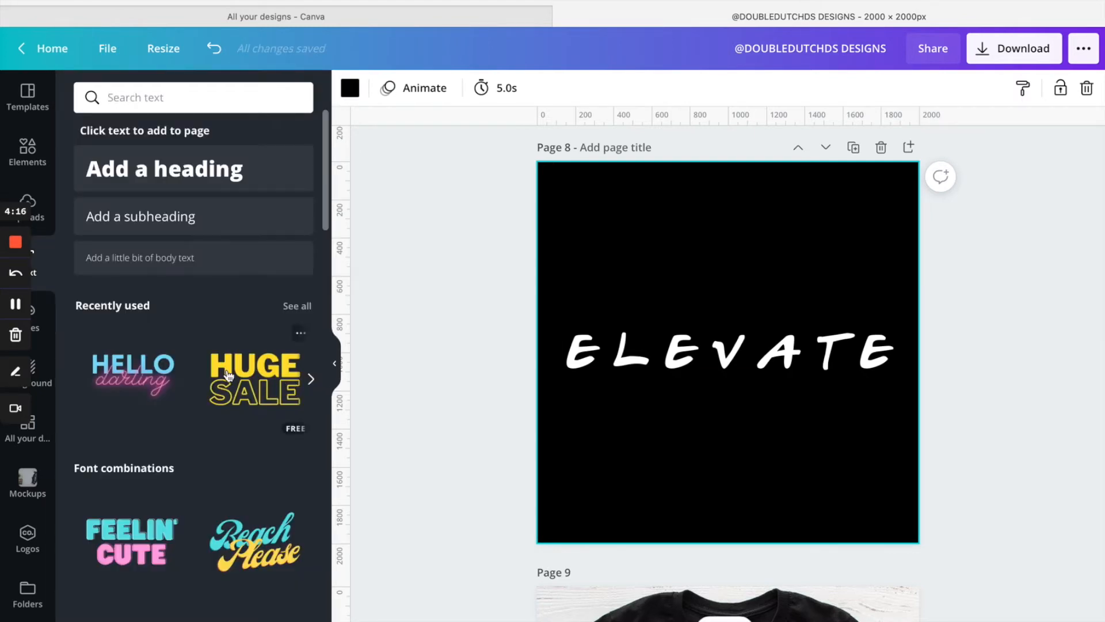
Add a circle shape from the Lines & Shapes elements to the page
click(30, 154)
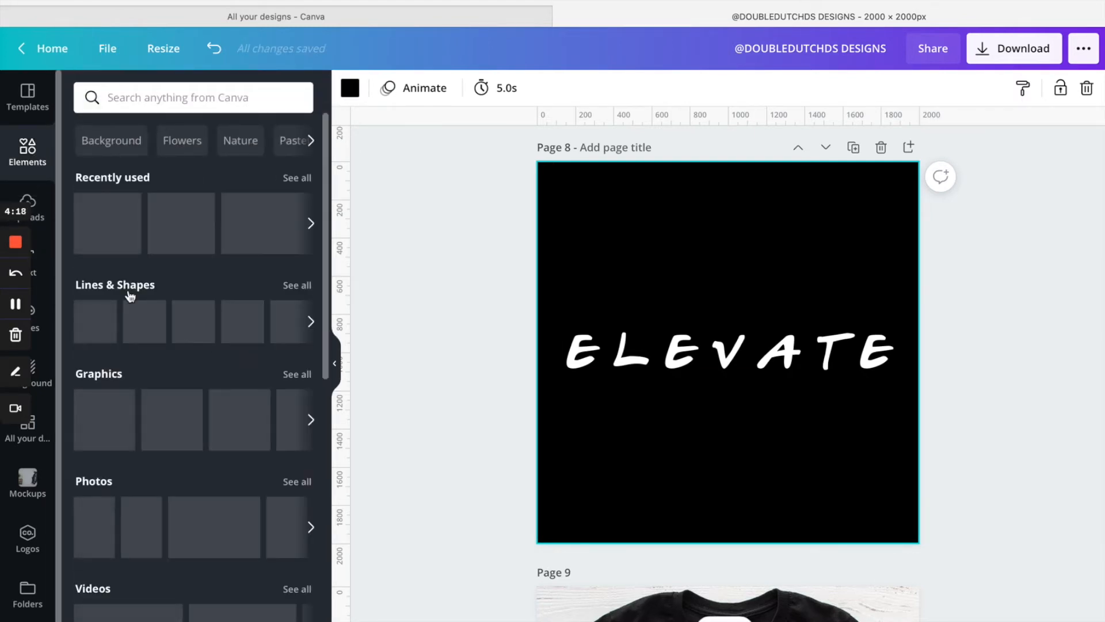
click(105, 312)
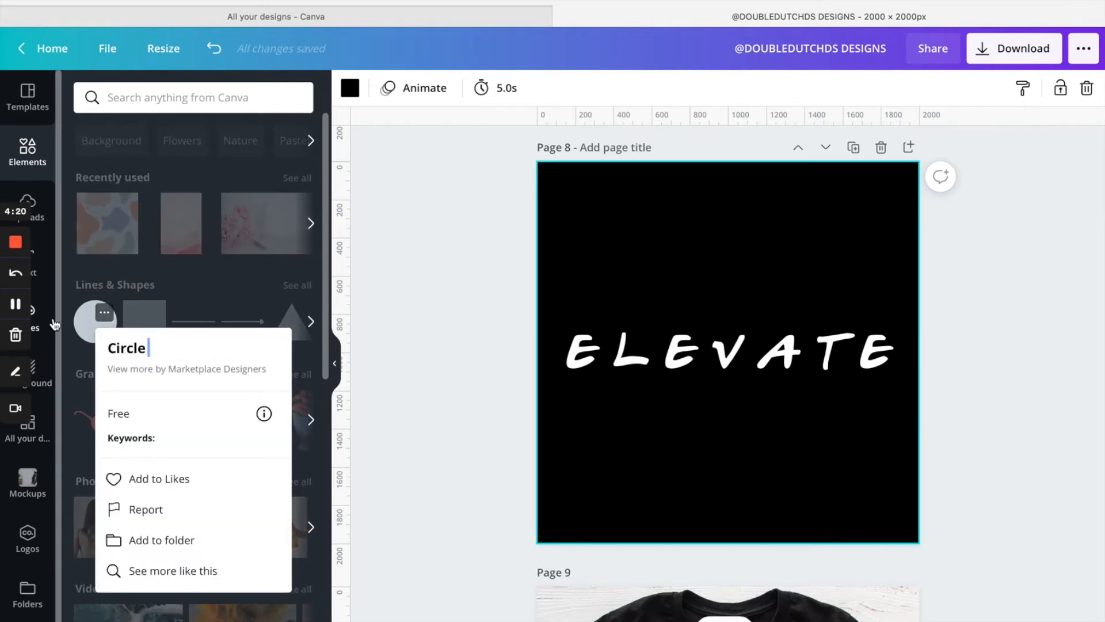
click(83, 316)
click(87, 320)
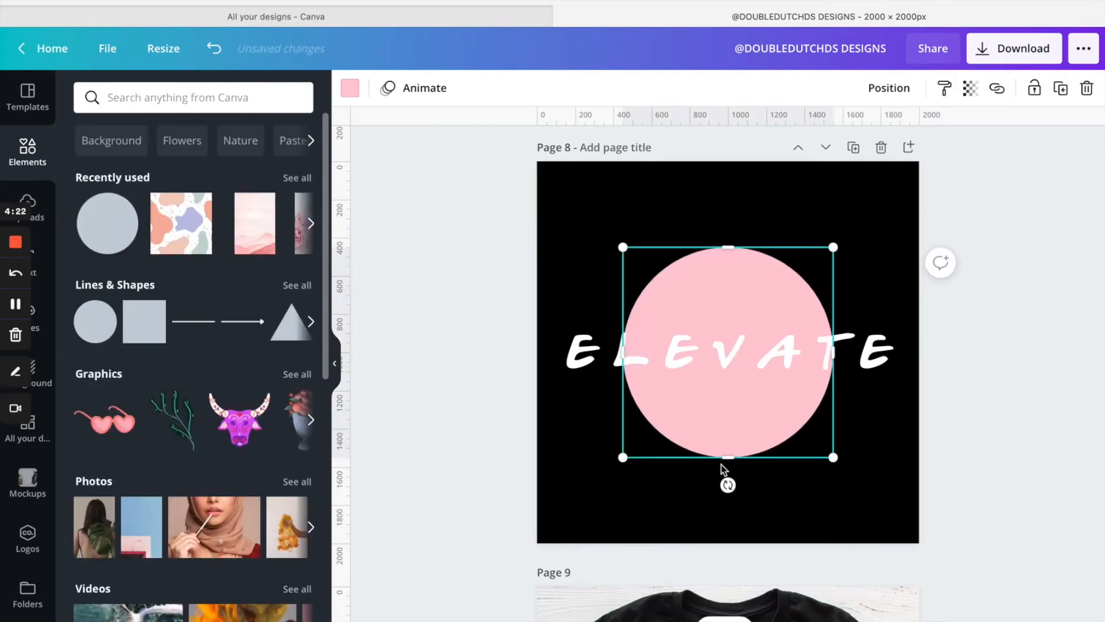
Shrink the circle to a tiny dot and place it above the first letter E, in the page's upper left area
drag(769, 279, 698, 215)
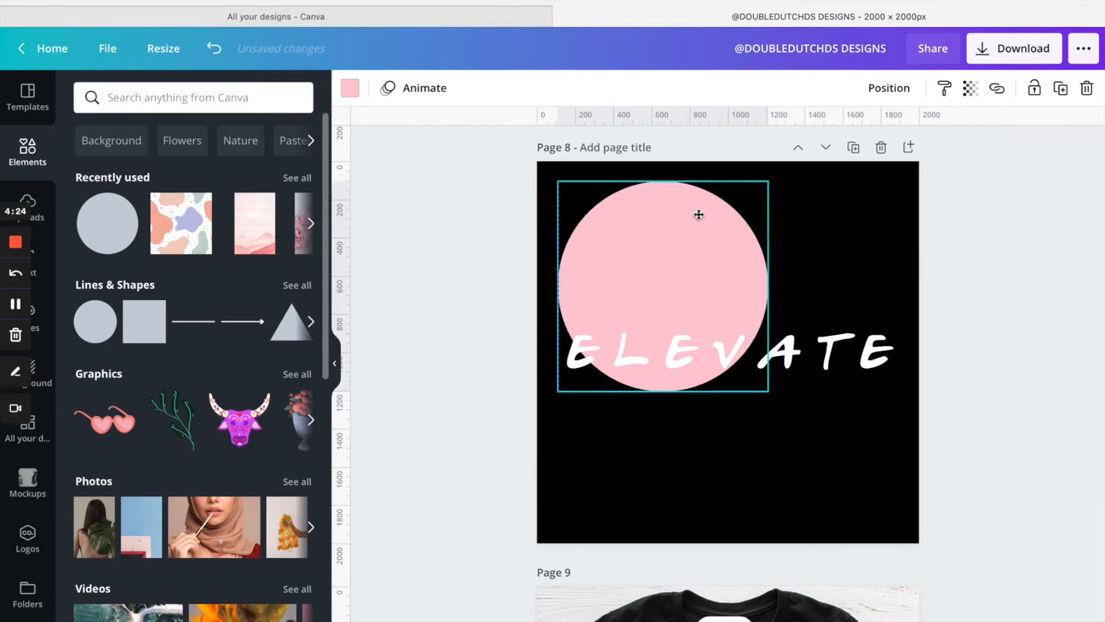
drag(769, 392, 598, 252)
click(652, 250)
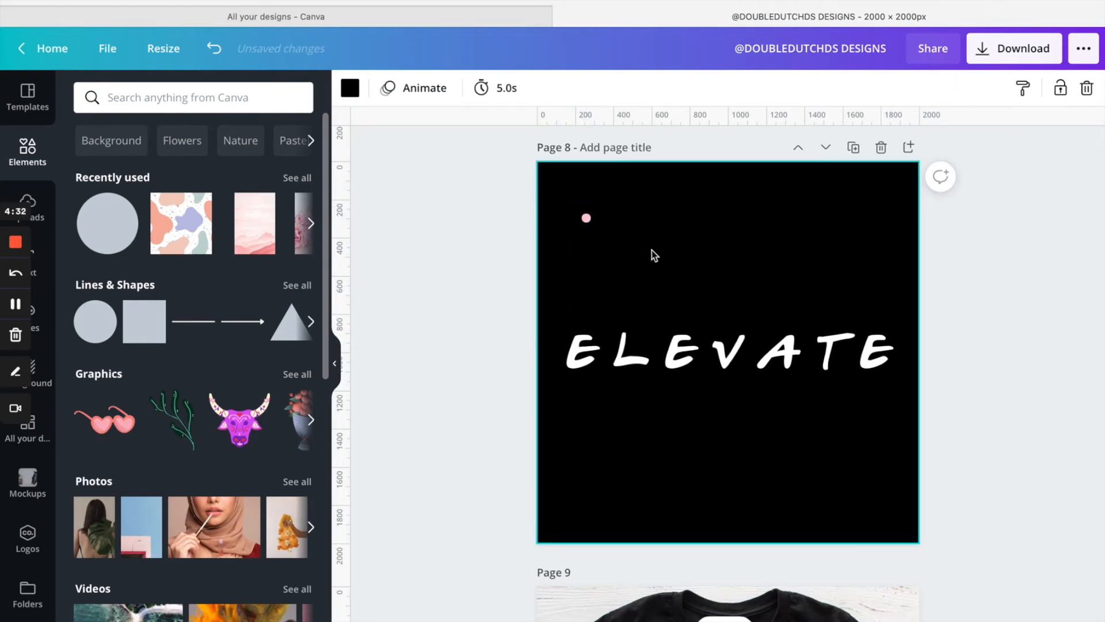
Recolor the small pink dot red
click(587, 219)
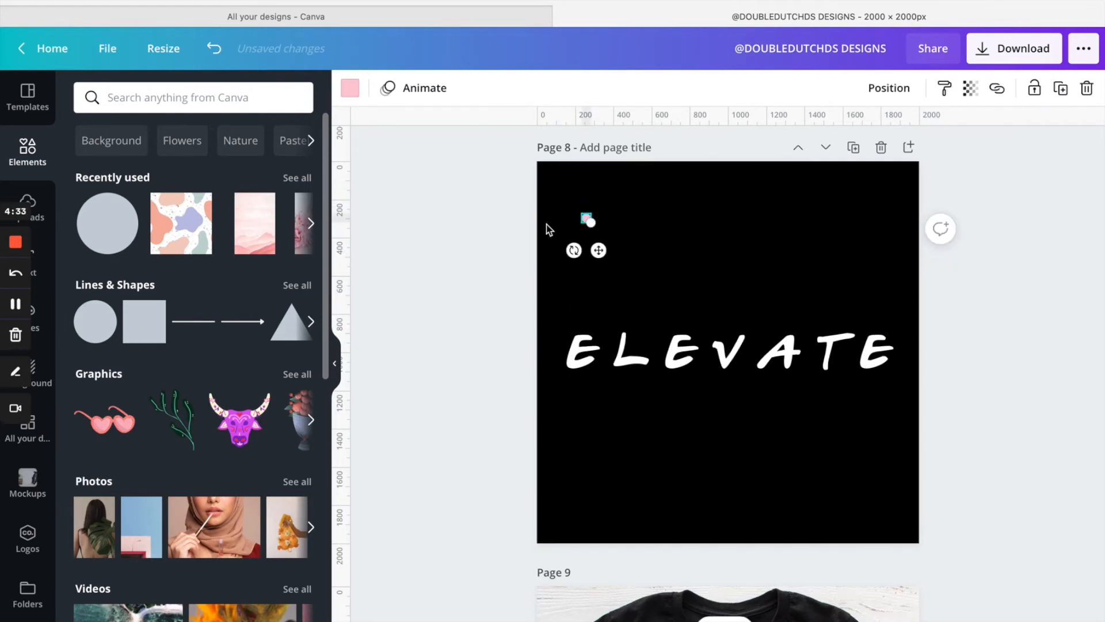
click(350, 88)
click(255, 210)
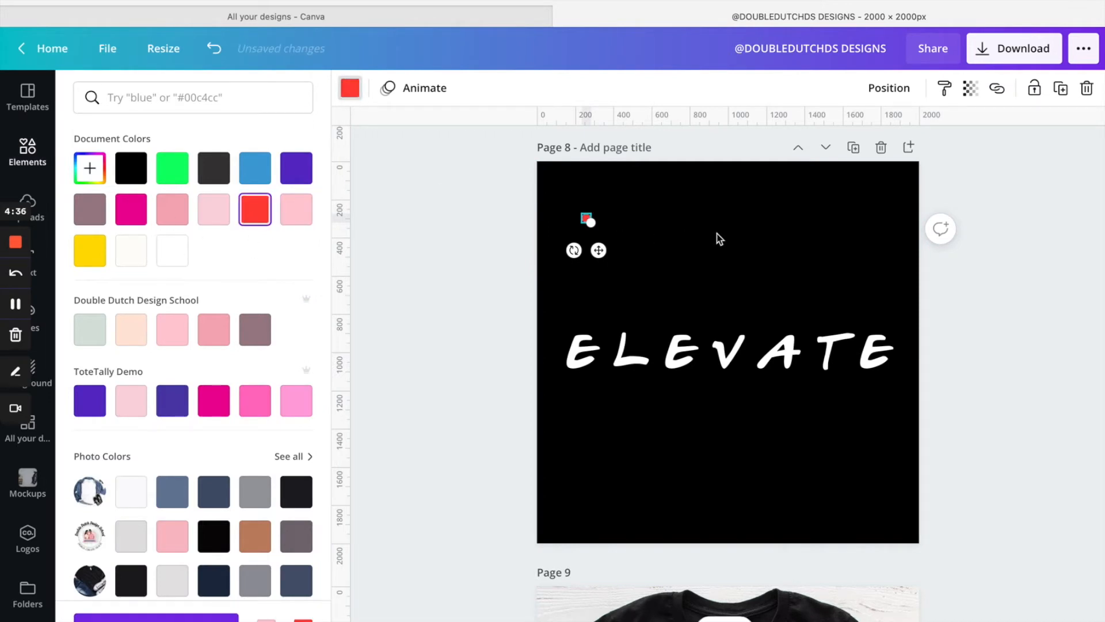
key(Escape)
click(677, 261)
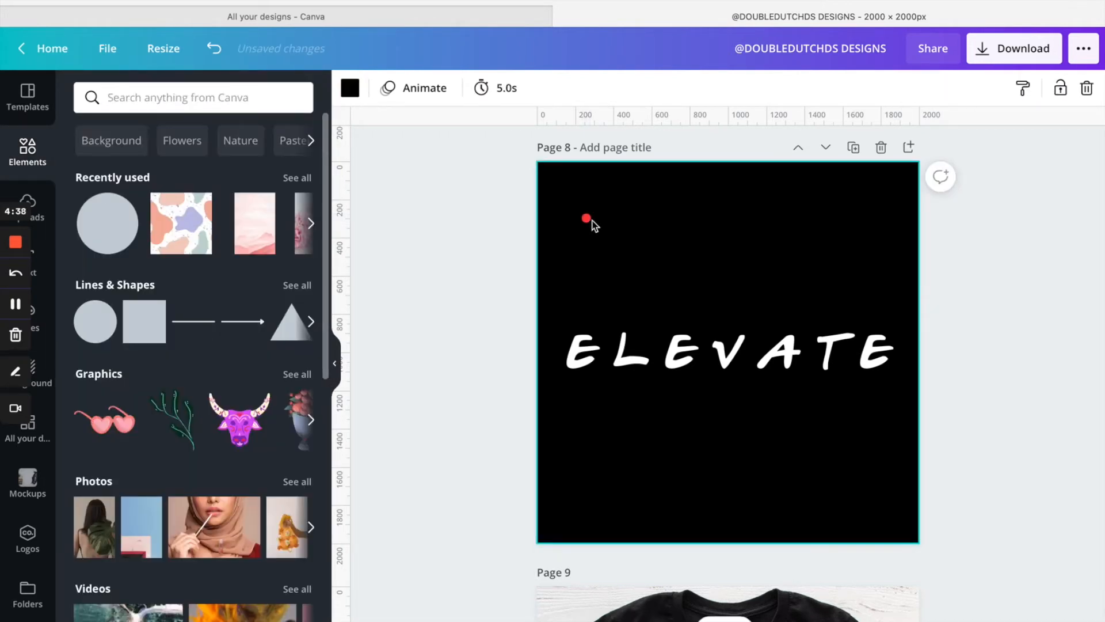
Move the red dot into the gap between the first E and the L of ELEVATE
click(587, 219)
drag(599, 250, 622, 377)
click(666, 247)
Send the ELEVATE text backward so it sits behind the red dot
click(611, 351)
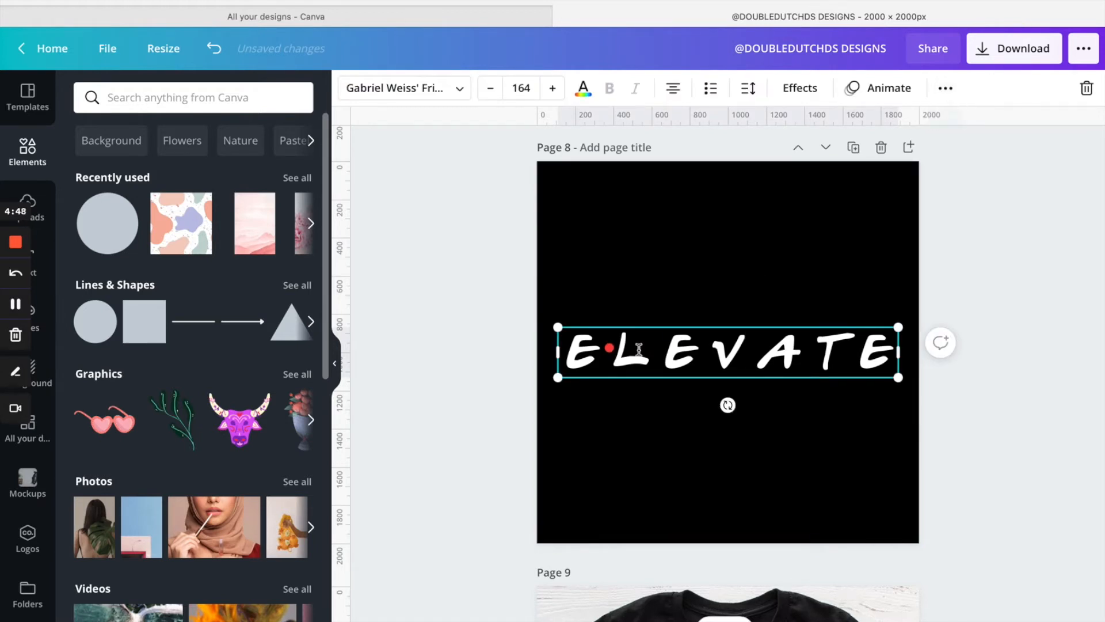
double_click(610, 347)
click(656, 241)
click(663, 352)
click(944, 93)
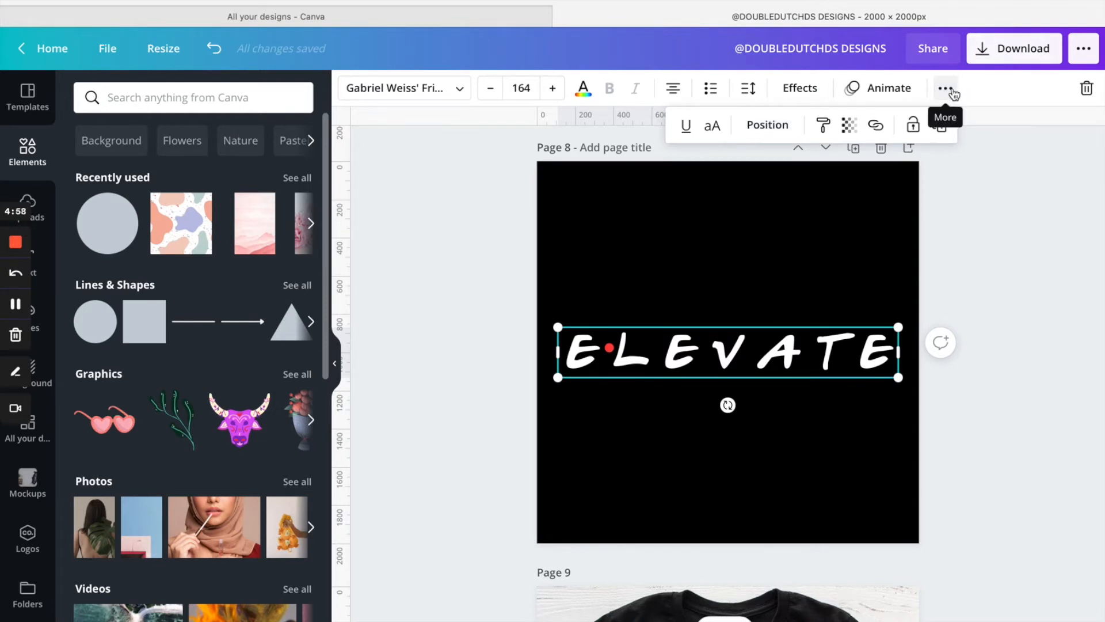
click(767, 124)
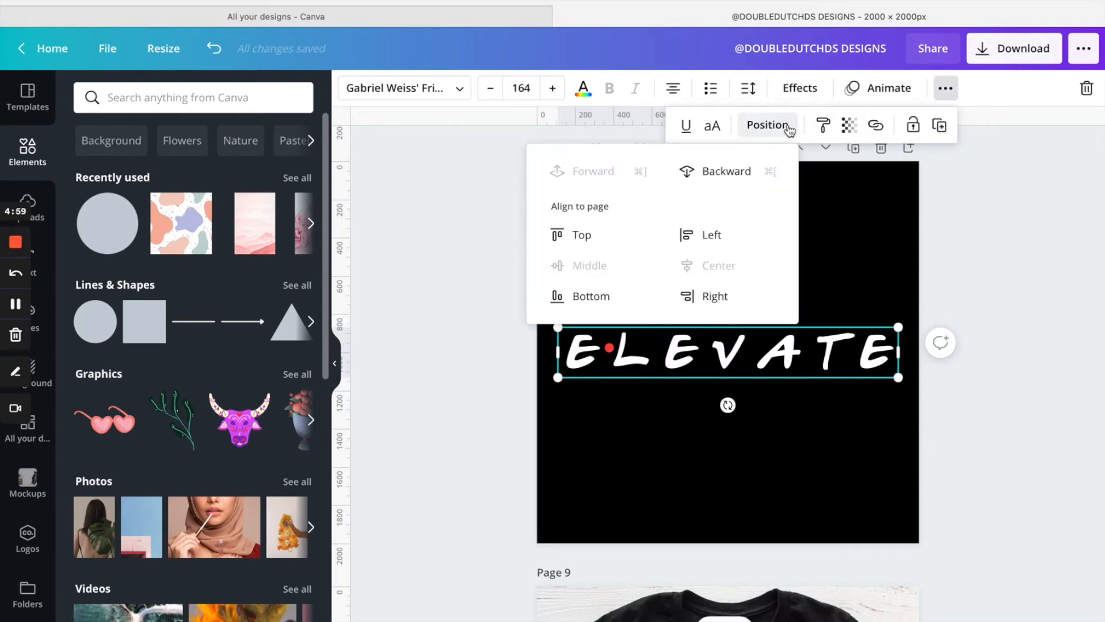
click(724, 175)
click(834, 251)
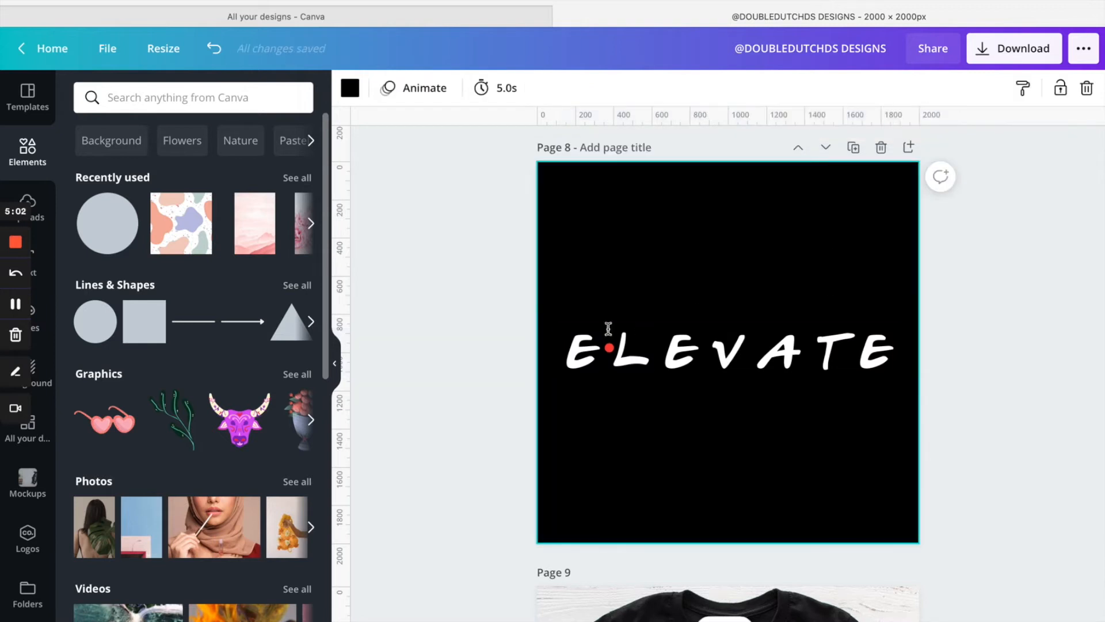
Fine-tune the red dot's position in the gap between the first E and the L
click(610, 348)
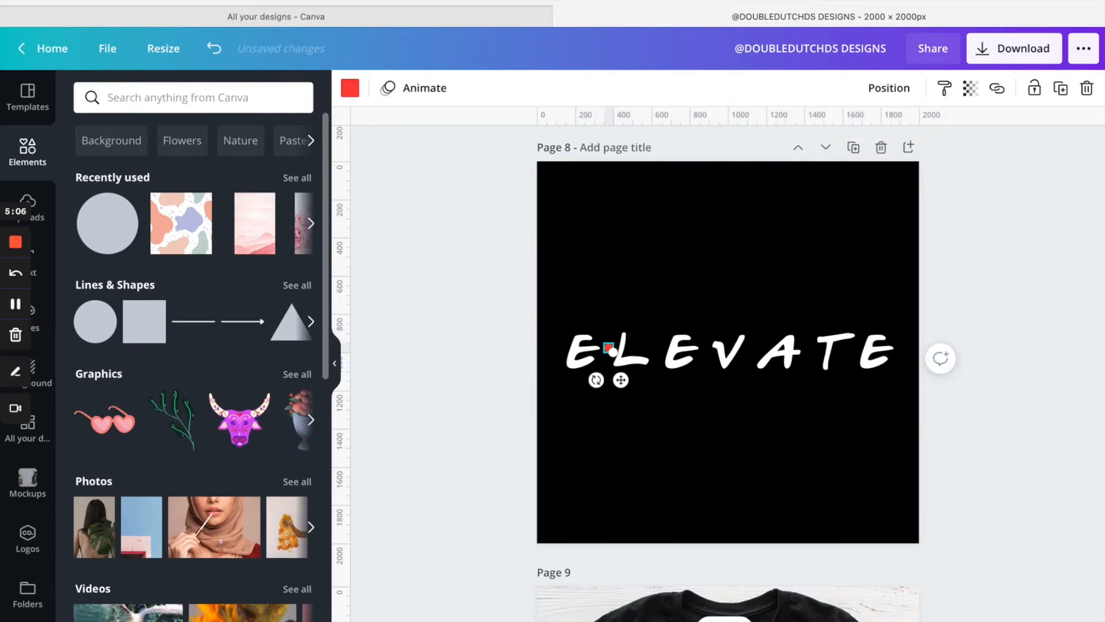
click(685, 304)
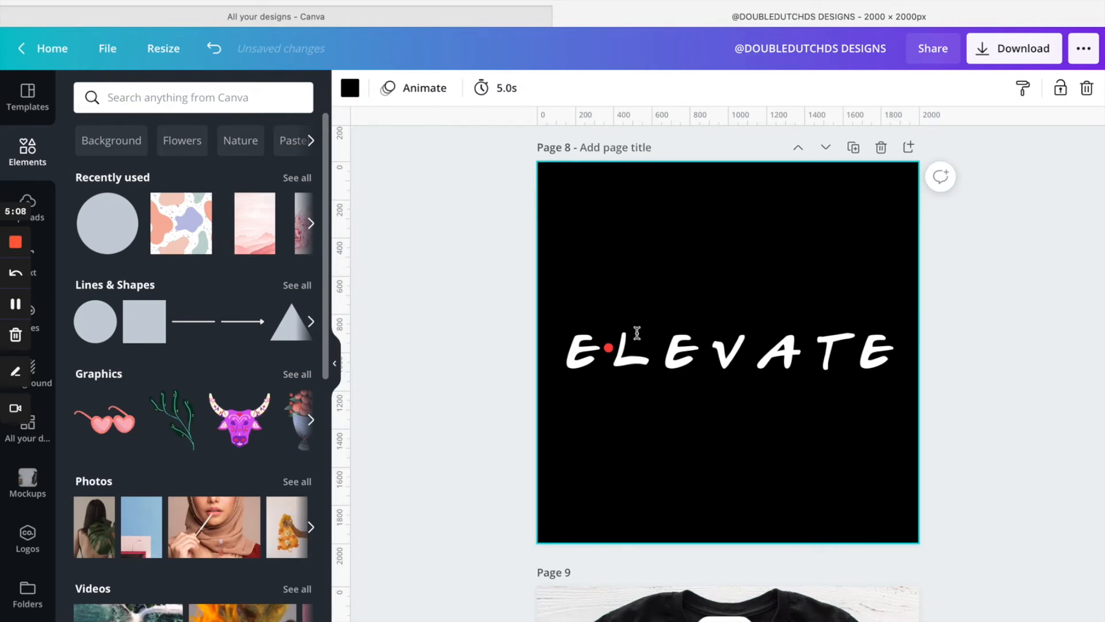
click(610, 350)
click(610, 349)
key(Right)
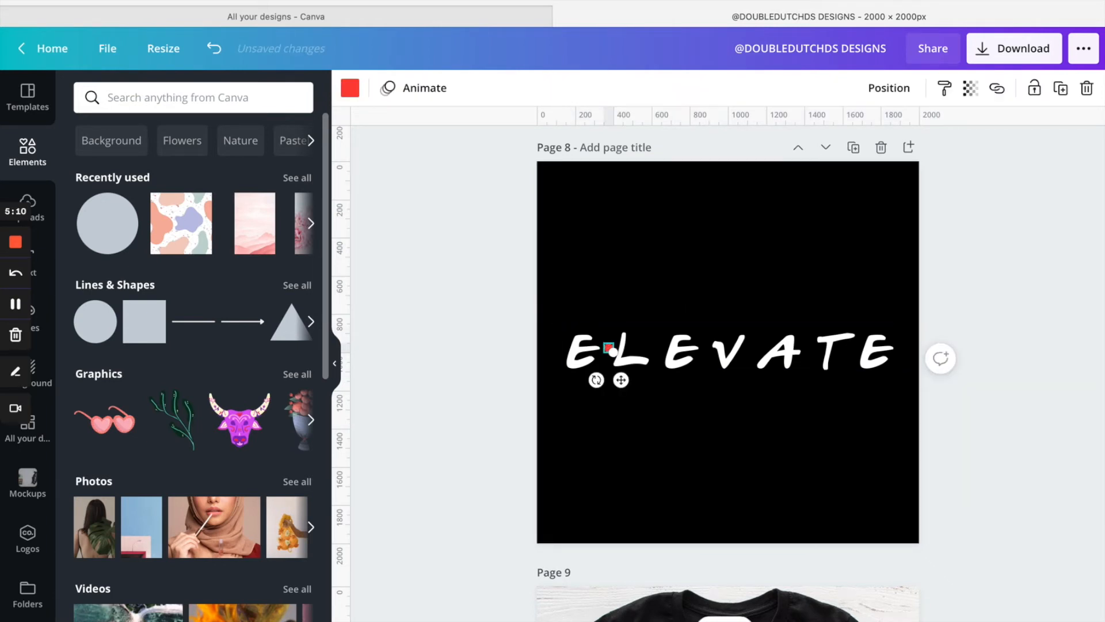
click(656, 281)
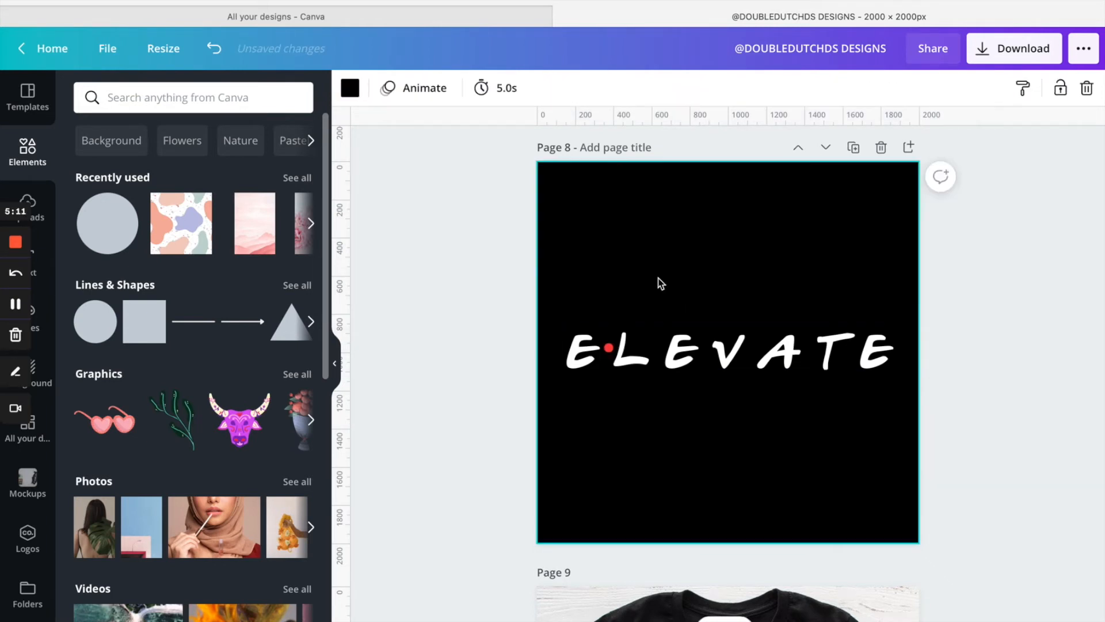
Duplicate the red dot and place the copy in the gap between the L and the second E, level with the first dot
click(609, 349)
key(super+d)
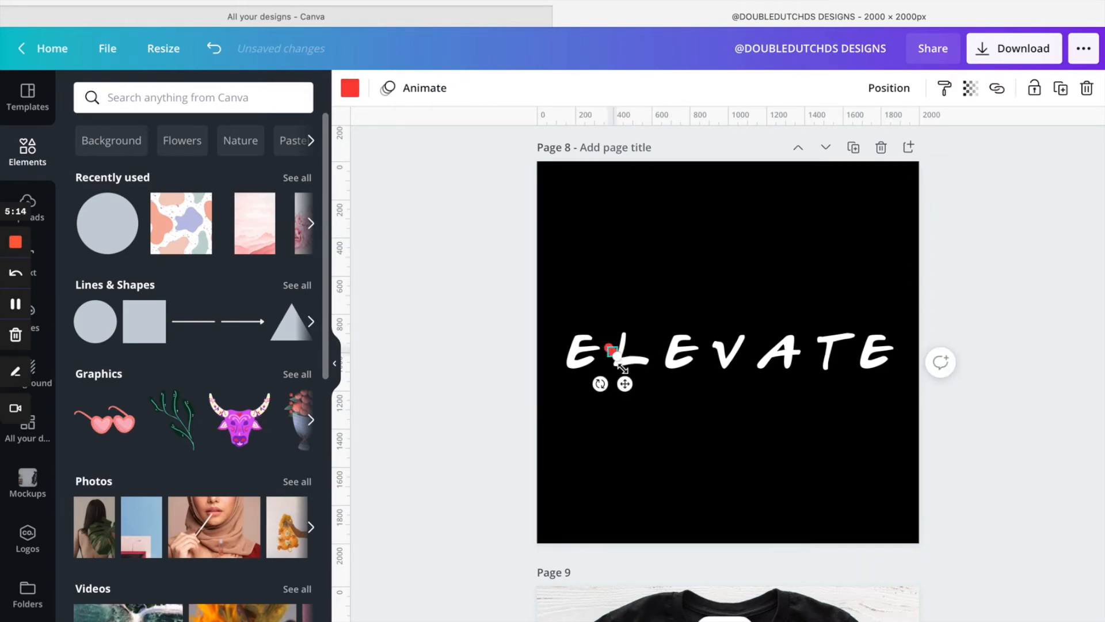
drag(625, 384, 668, 384)
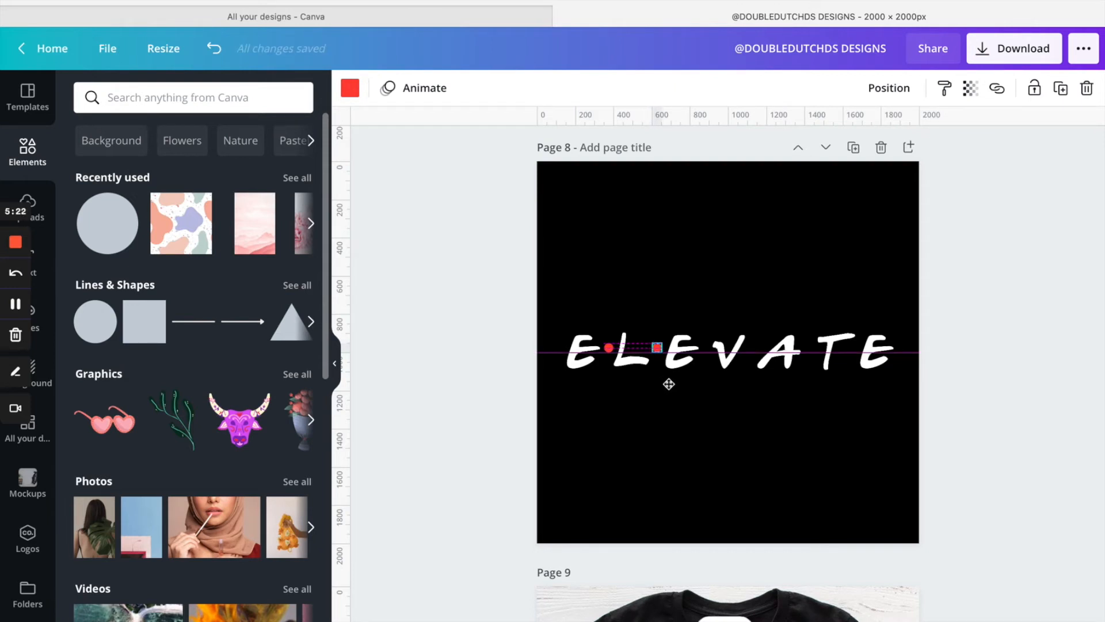
drag(668, 384, 661, 382)
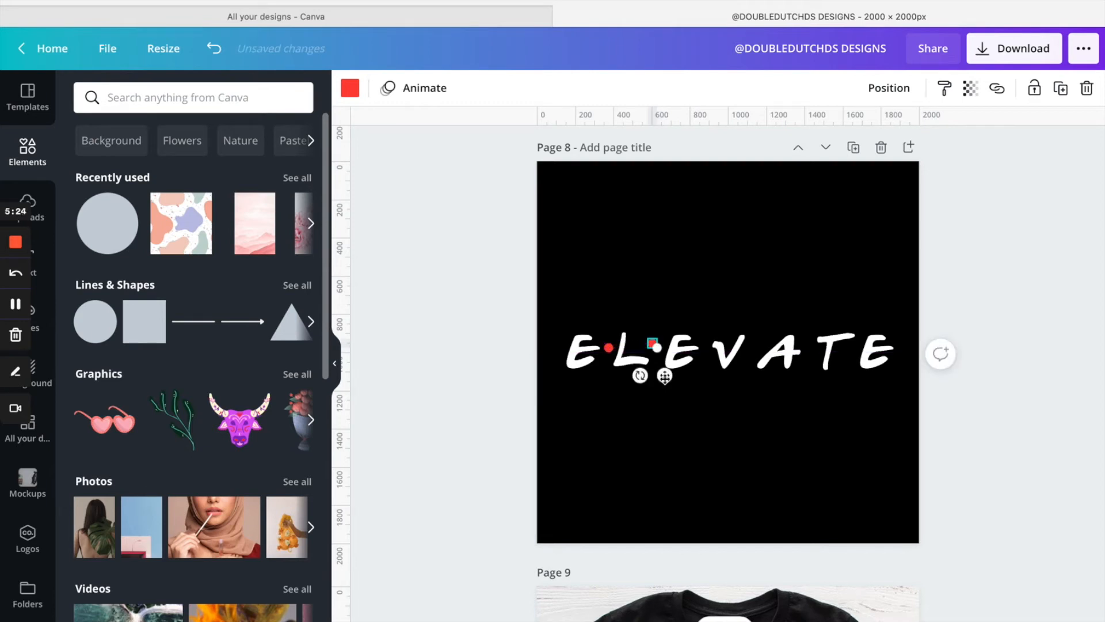
drag(665, 377, 667, 380)
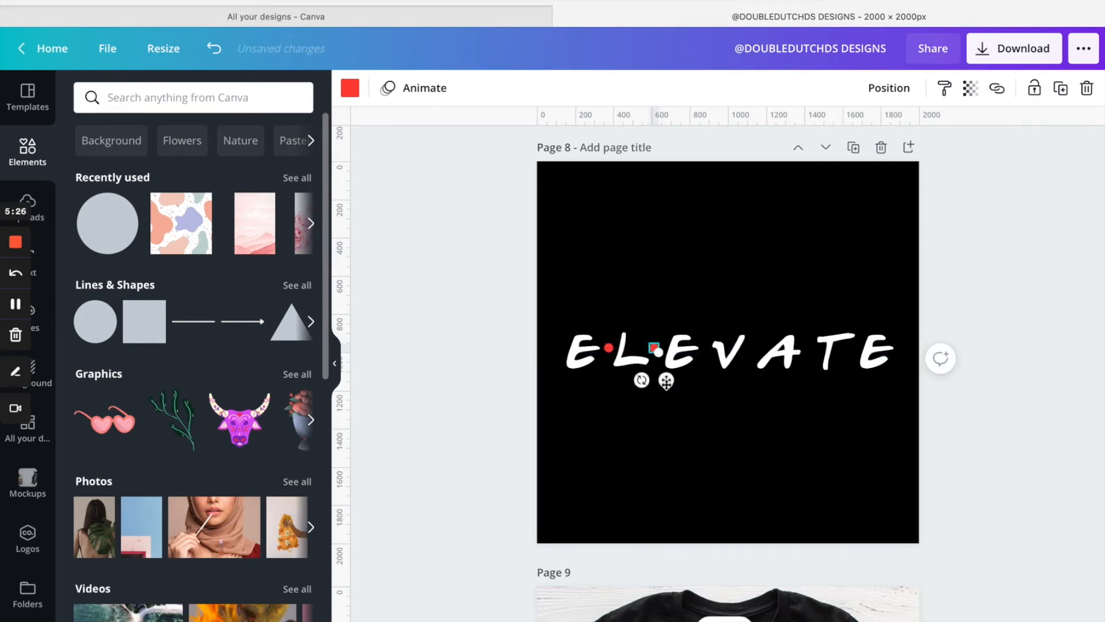
click(676, 276)
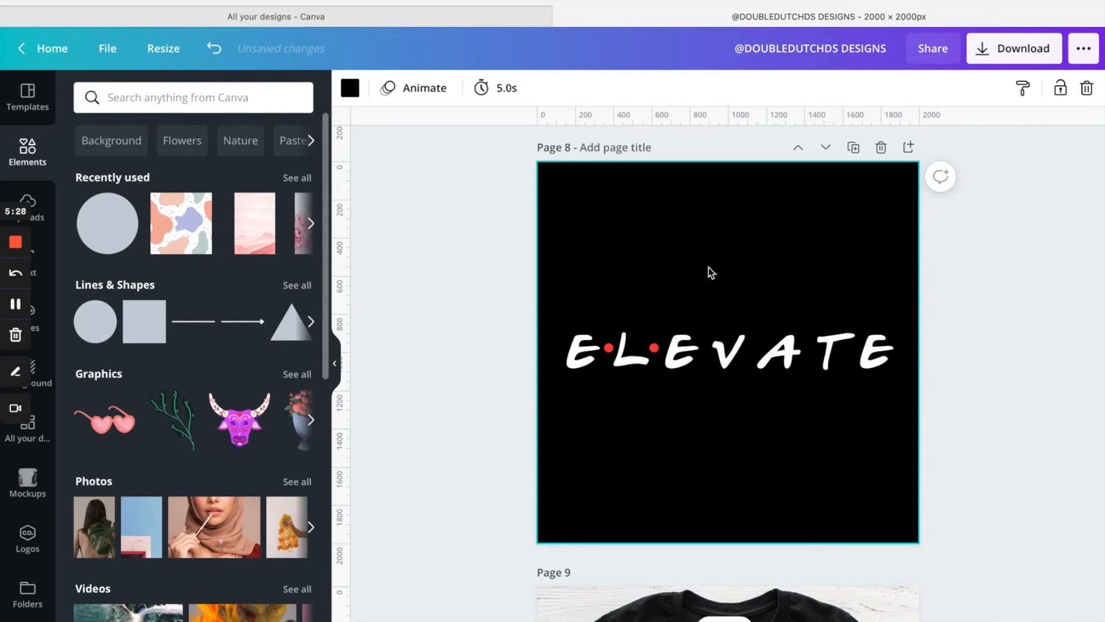
Paste another red dot and align it in the gap between the second E and the V
key(super+v)
drag(627, 384, 726, 381)
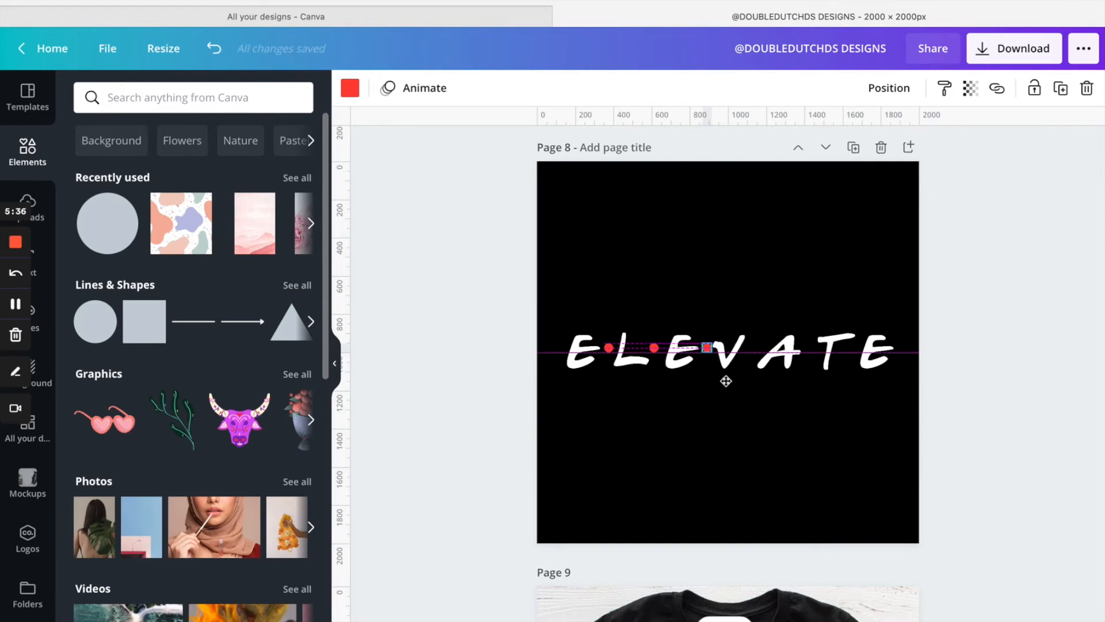
drag(726, 381, 722, 380)
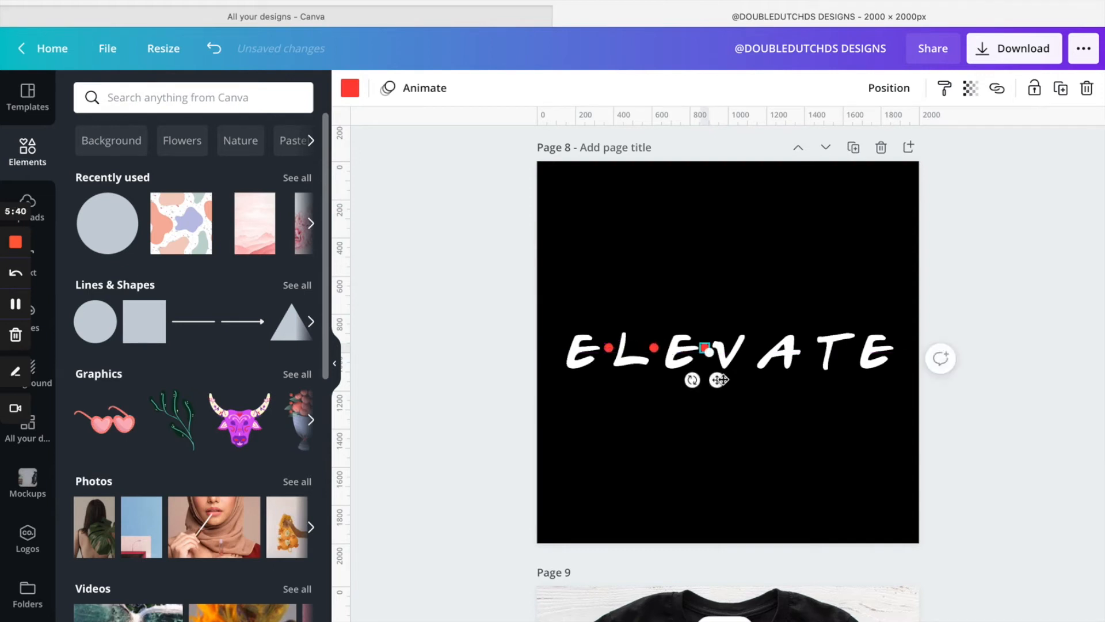
click(763, 294)
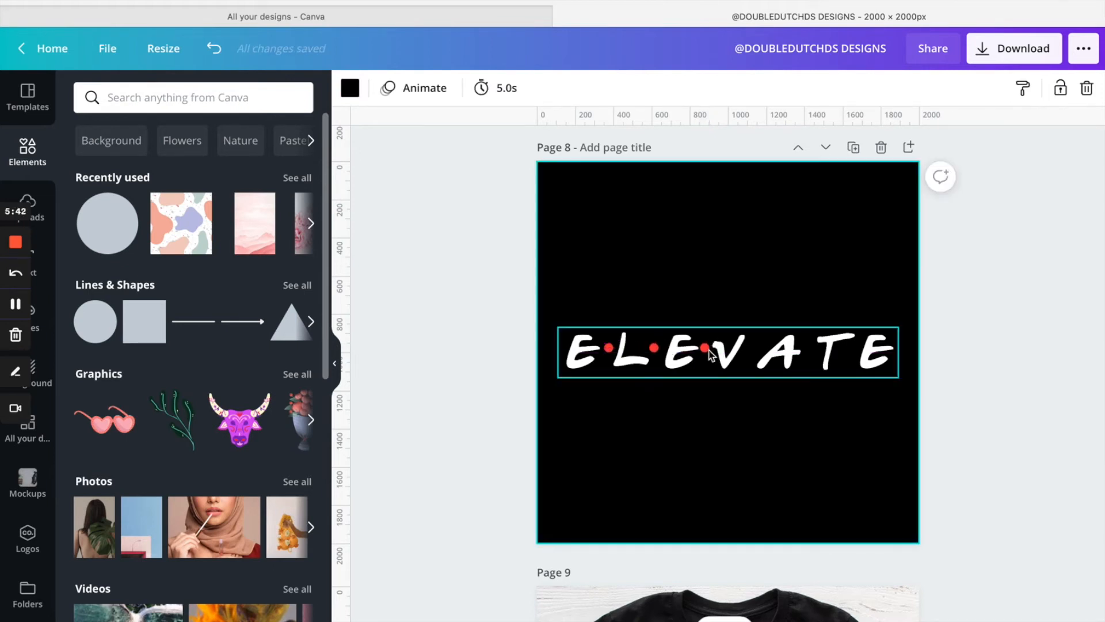
Paste another red dot and place it in the gap between the V and the A, level with the others
click(705, 348)
click(754, 298)
key(ctrl+v)
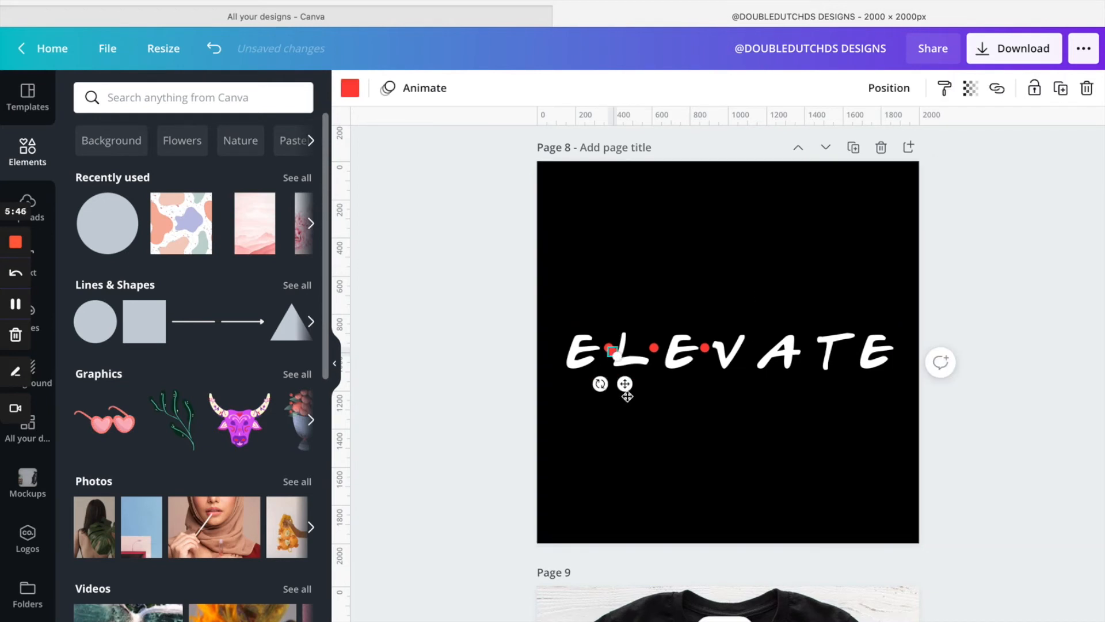
drag(625, 385, 772, 385)
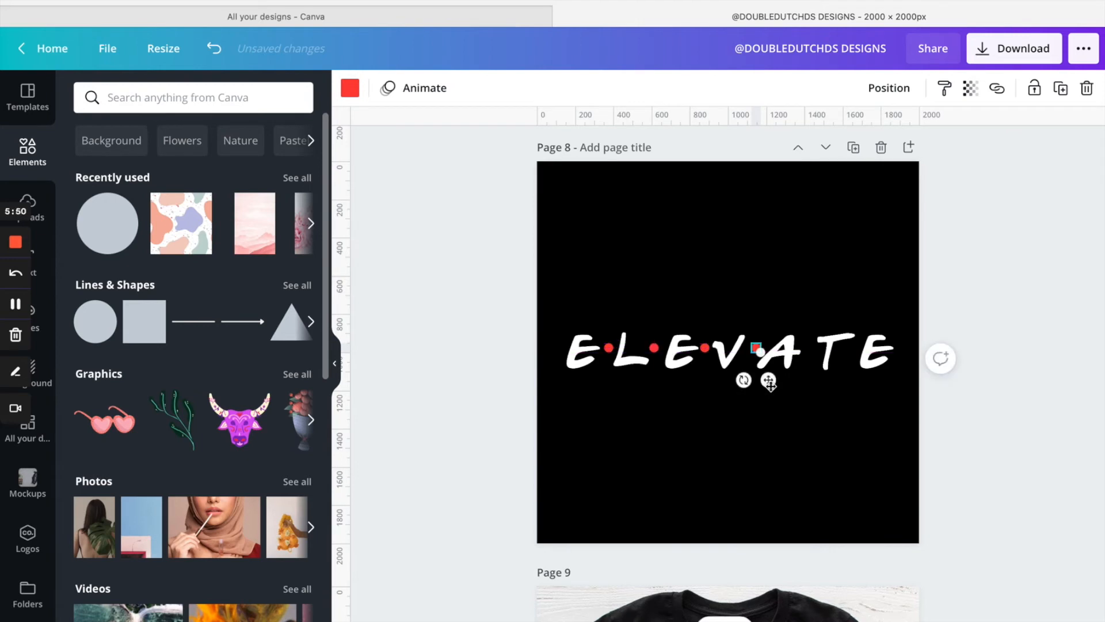
Add another red dot copy in the gap between the A and the T
key(ctrl+v)
drag(625, 385, 827, 383)
click(813, 306)
Paste one more red dot and align it in the gap between the T and the last E
key(super+v)
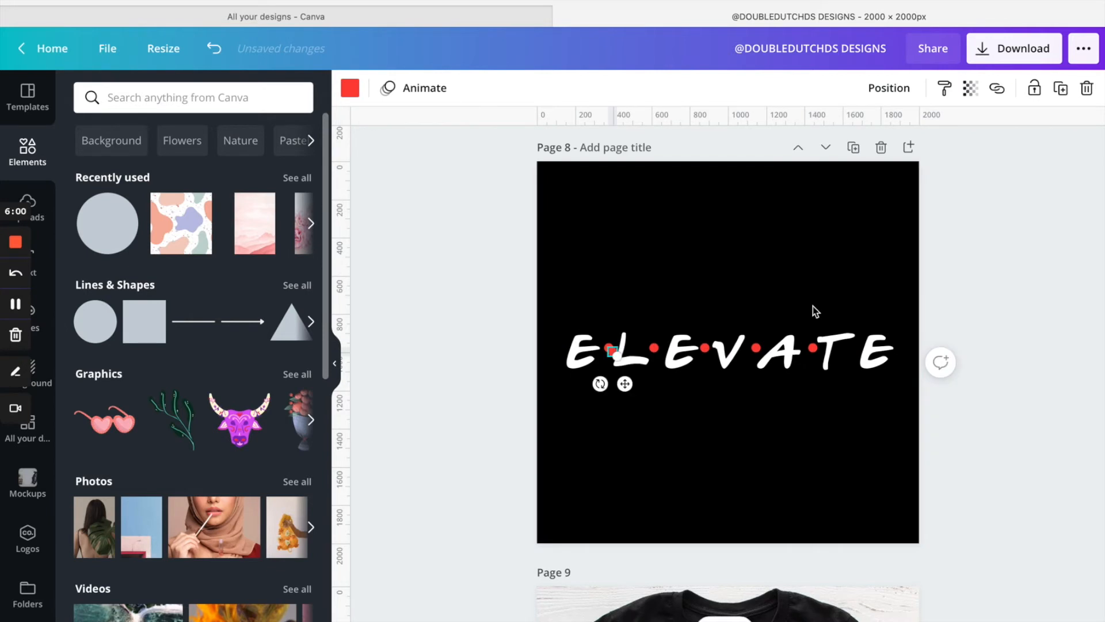
drag(624, 384, 867, 381)
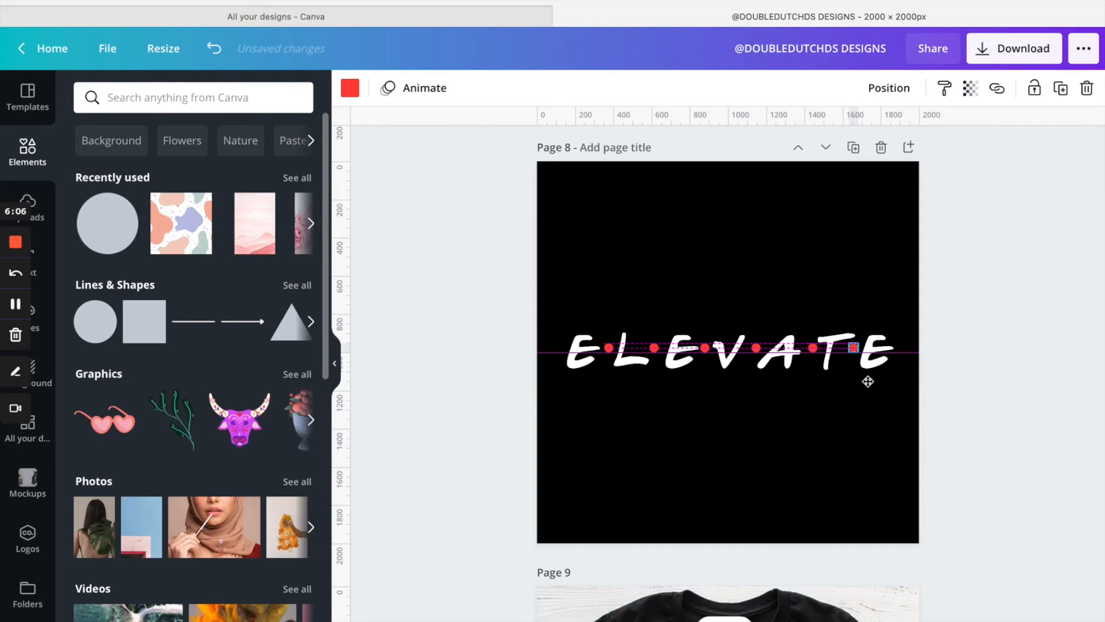
drag(867, 381, 867, 381)
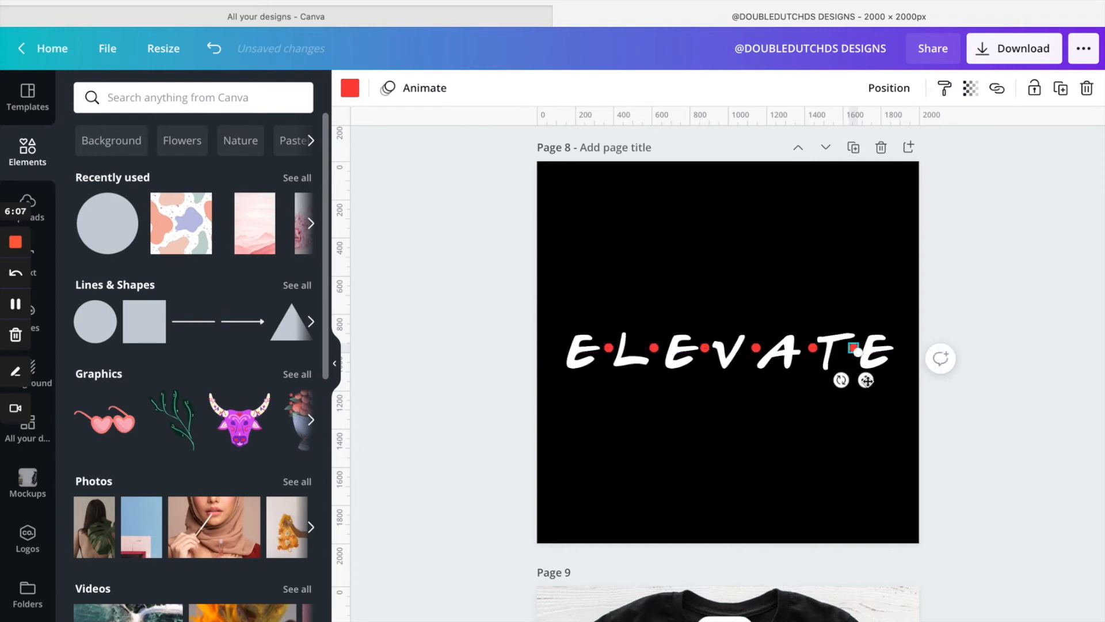
click(864, 475)
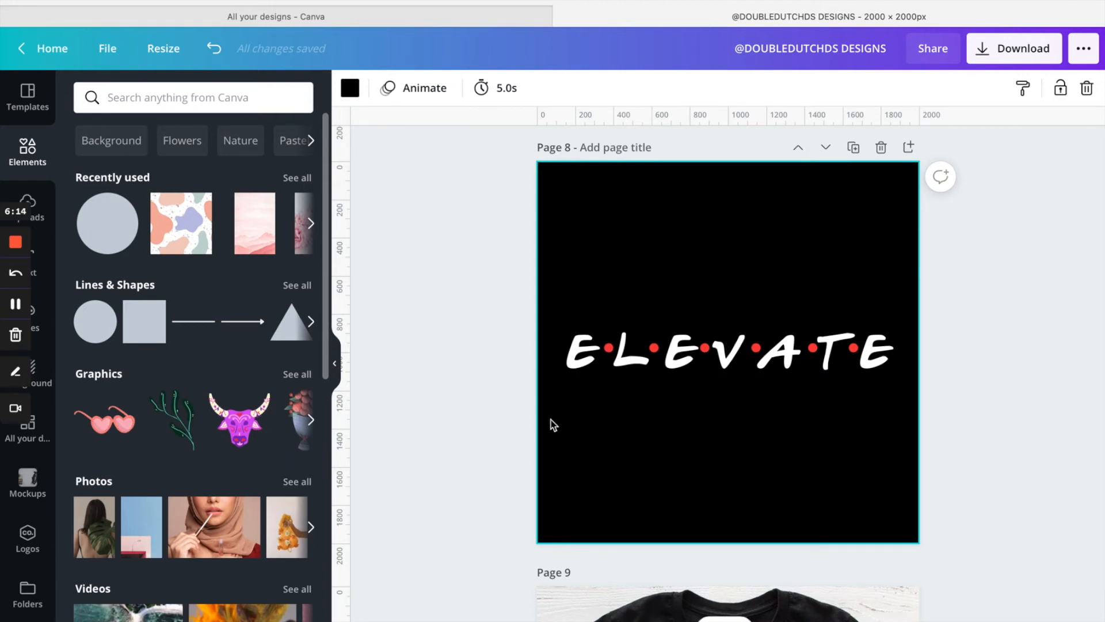
Nudge the first dot and the last dot of ELEVATE slightly to the left to even out the spacing
click(609, 349)
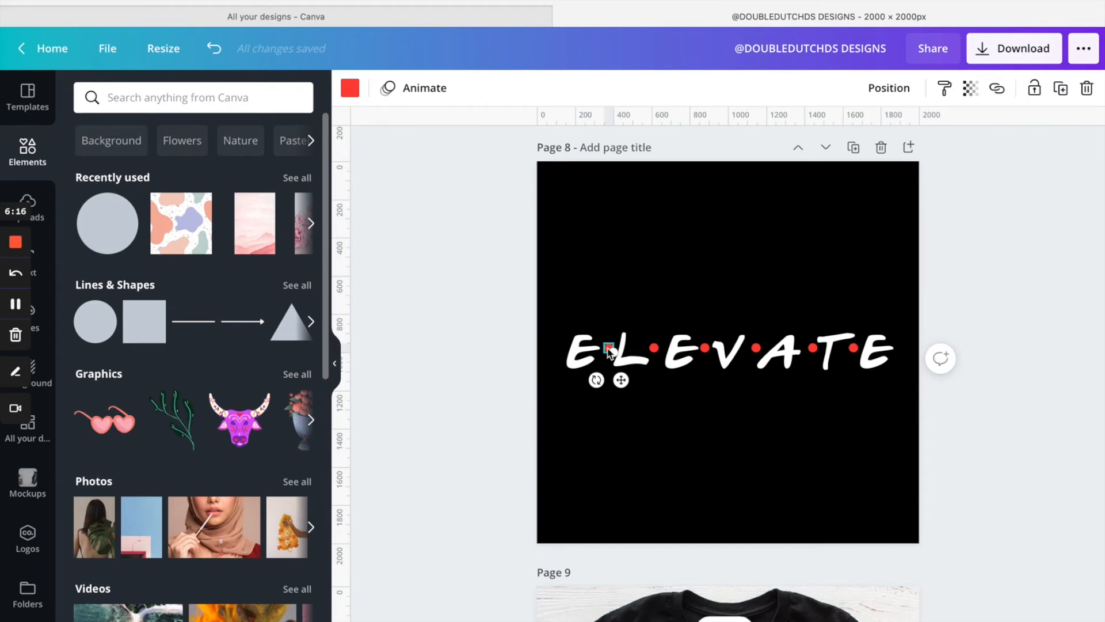
key(Left)
key(Left)
click(686, 260)
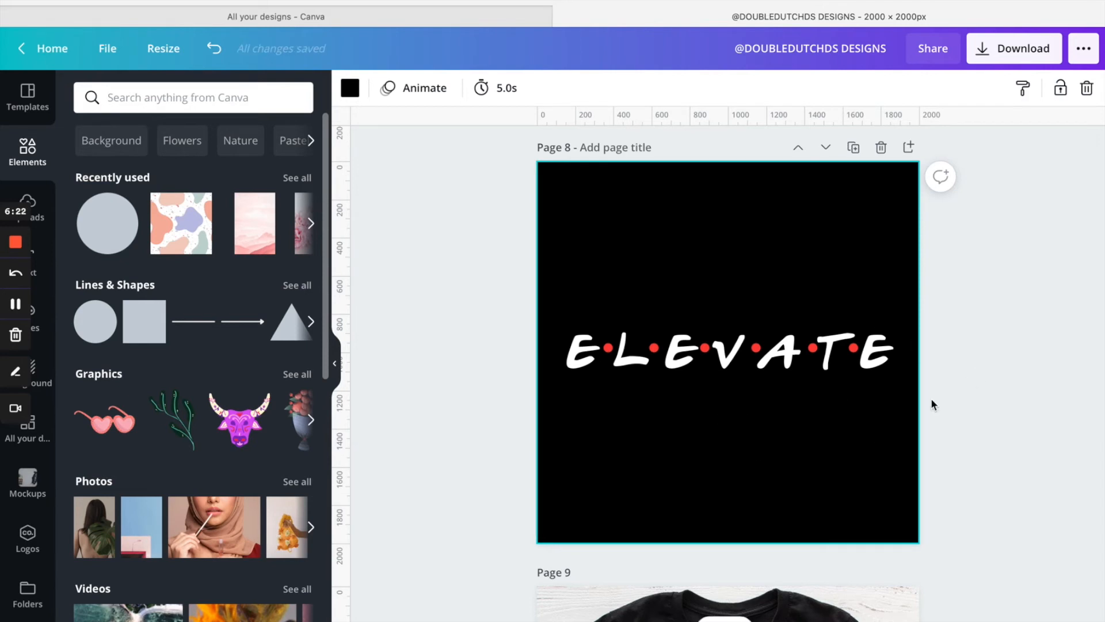
click(854, 348)
drag(858, 353, 856, 352)
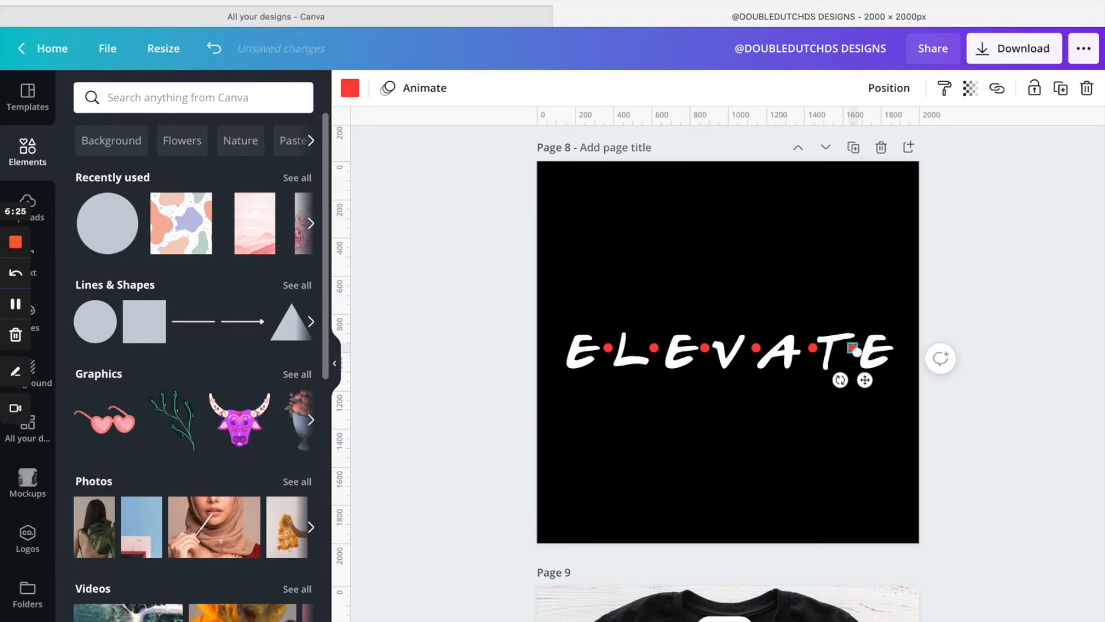
click(852, 279)
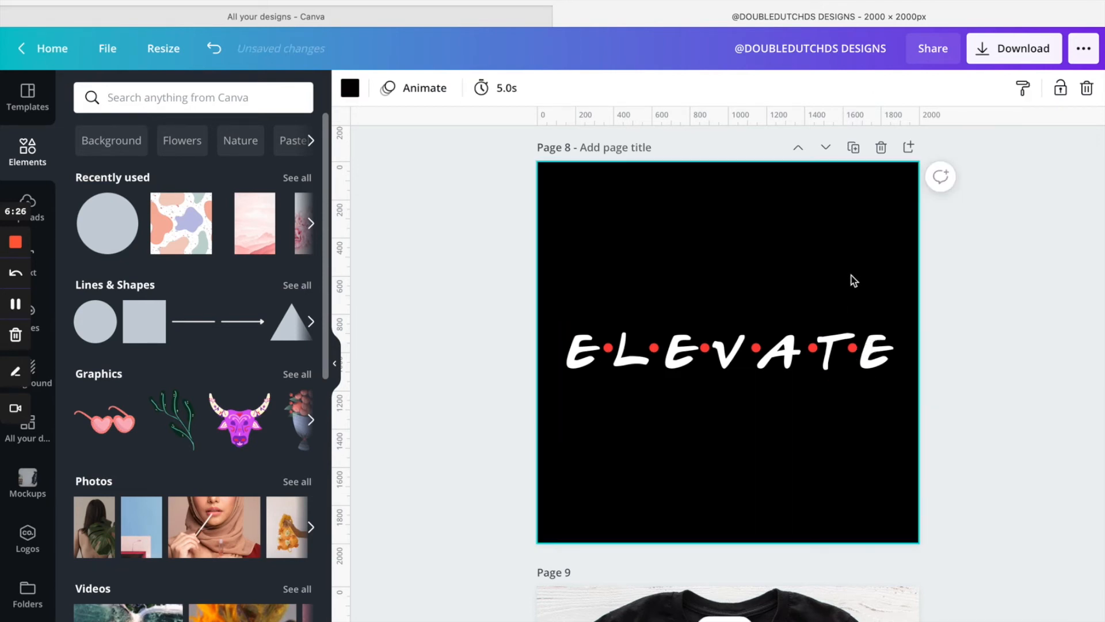
Recolor the dot between L and the second E yellow and the dot between the second E and V blue
click(731, 357)
click(654, 348)
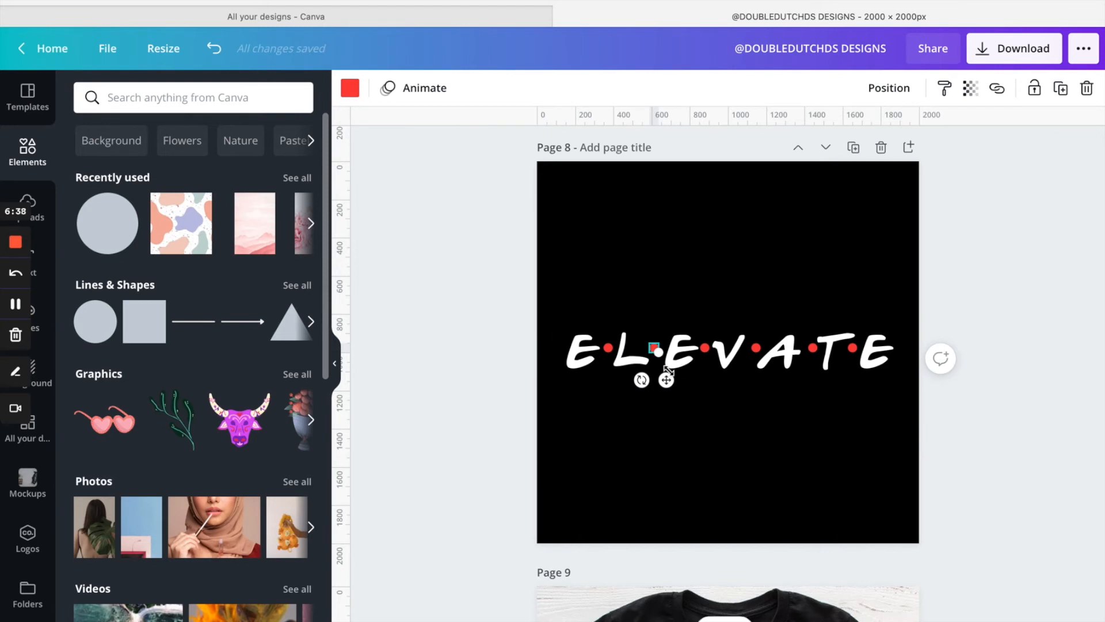
click(654, 275)
click(655, 348)
click(353, 88)
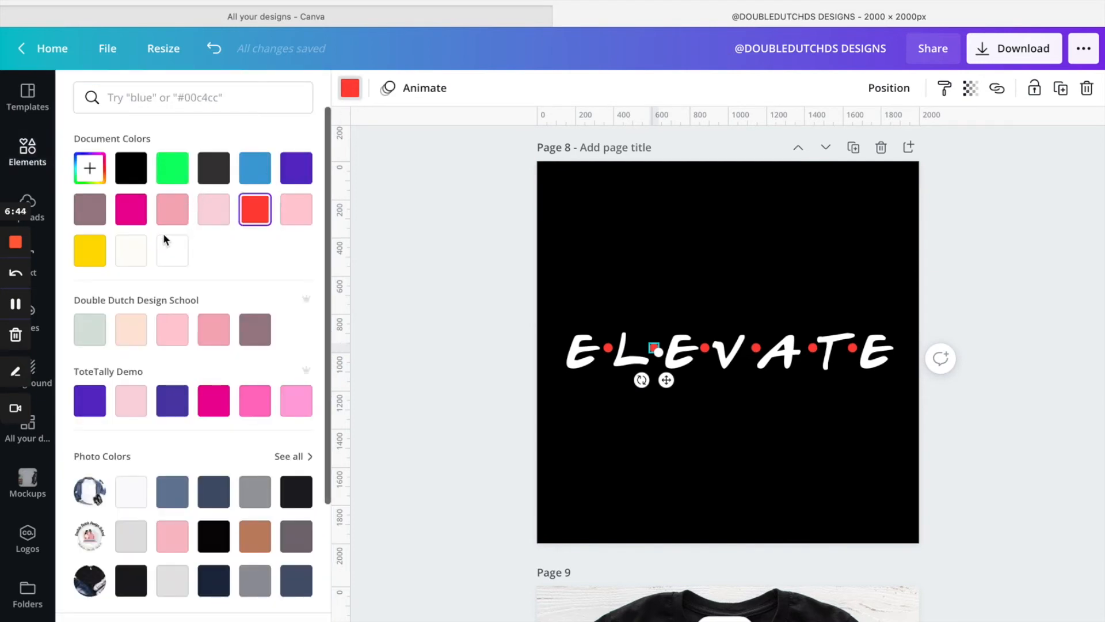
click(90, 250)
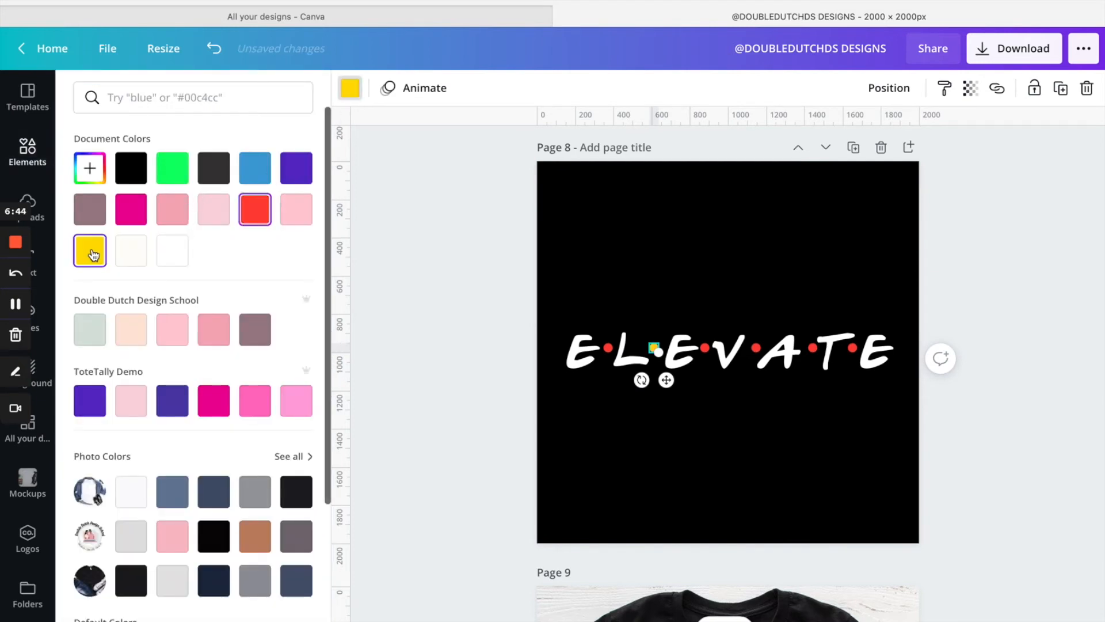
click(705, 351)
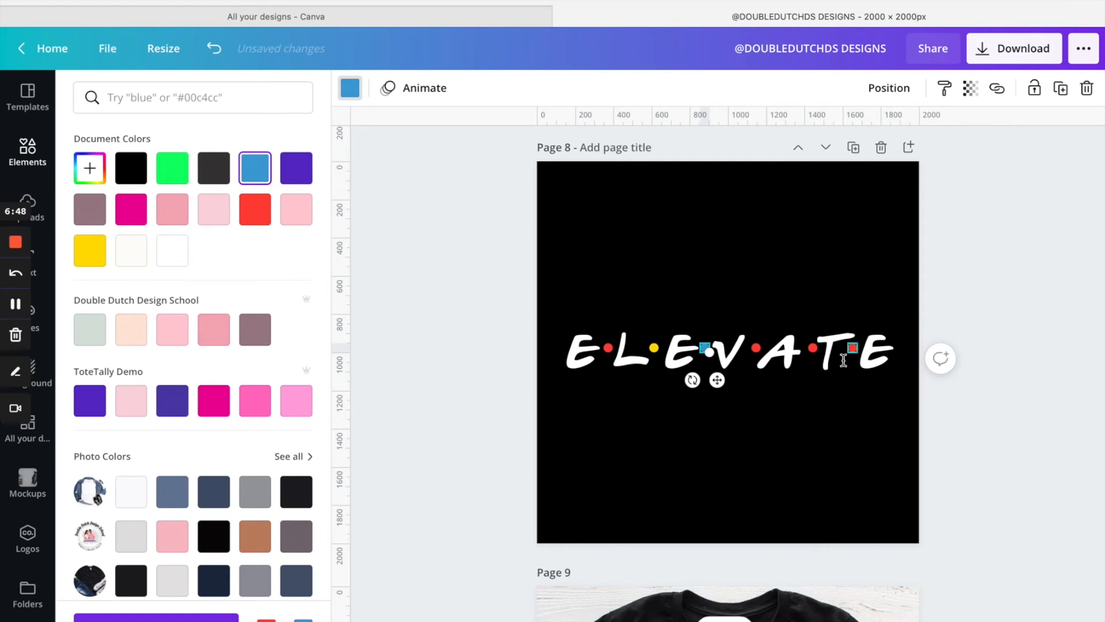
Recolor the dot between A and T yellow and the dot between T and the last E blue
click(813, 348)
click(813, 349)
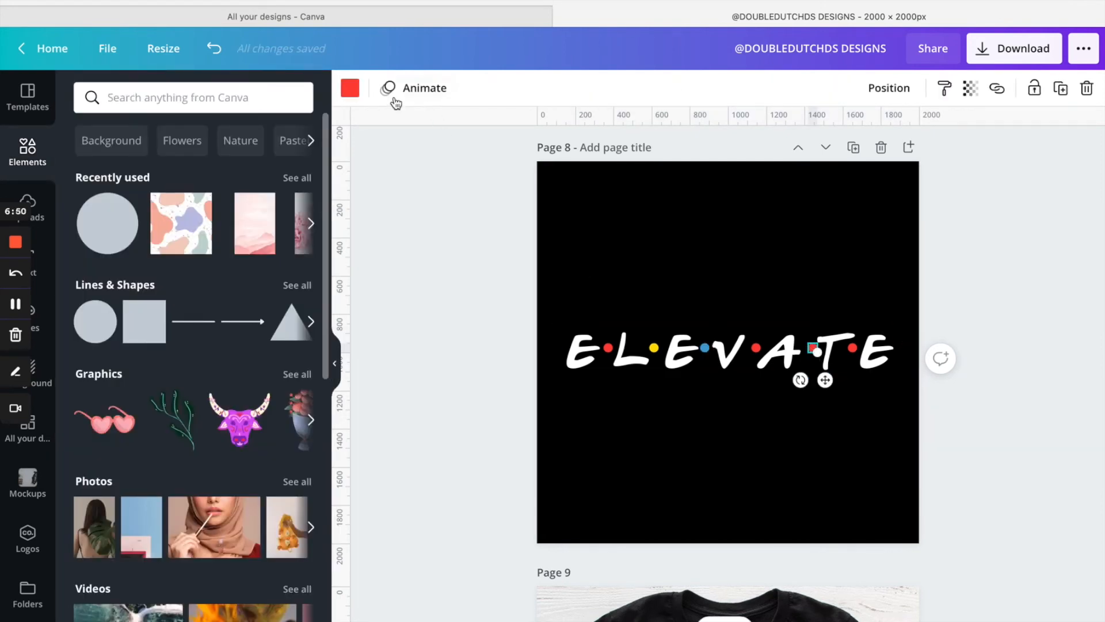
click(350, 87)
click(89, 251)
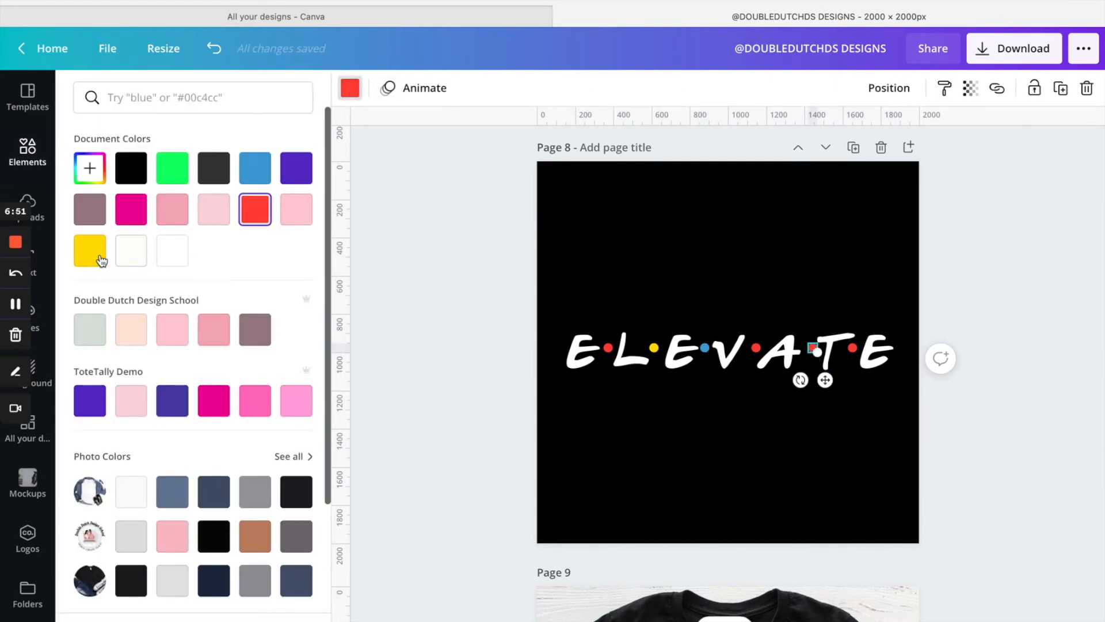
click(852, 347)
click(255, 167)
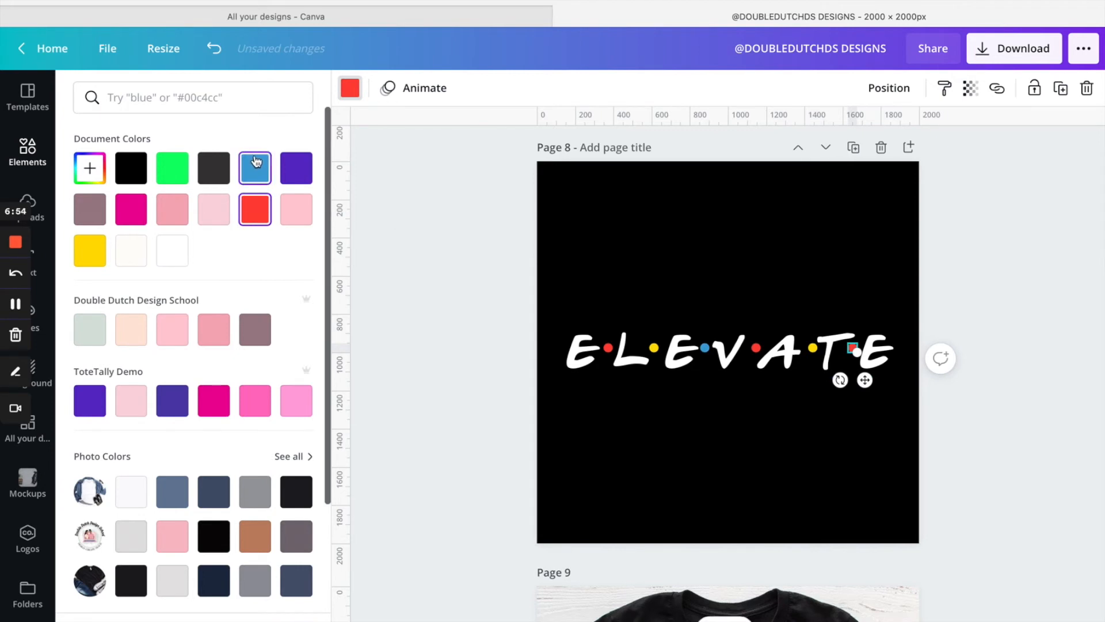
click(768, 197)
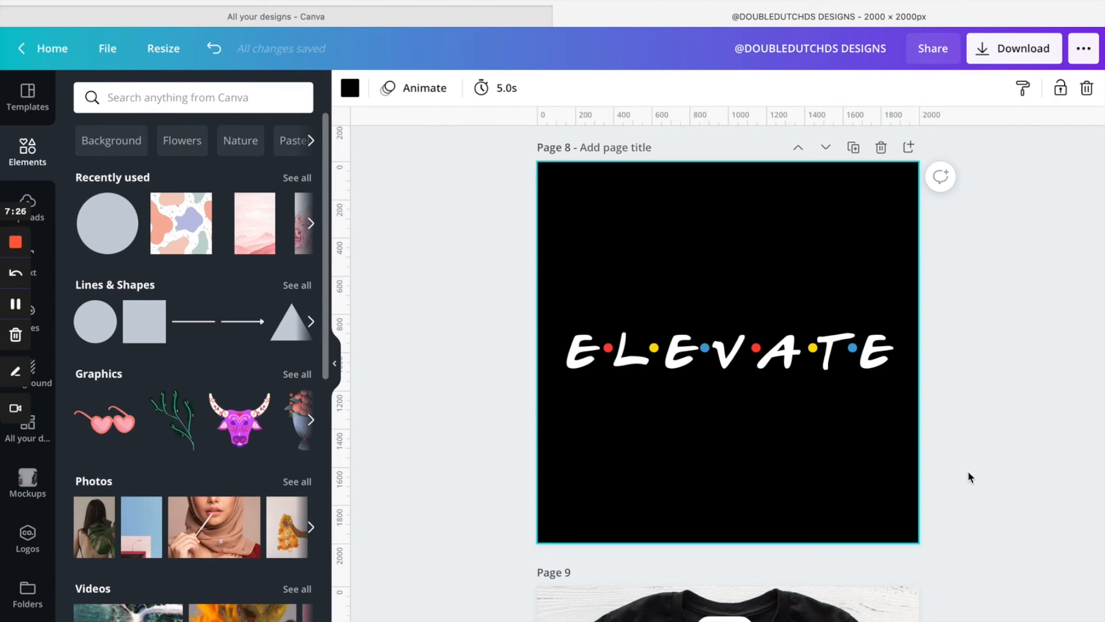
Group the ELEVATE text together with all six colored dots
drag(974, 472, 548, 318)
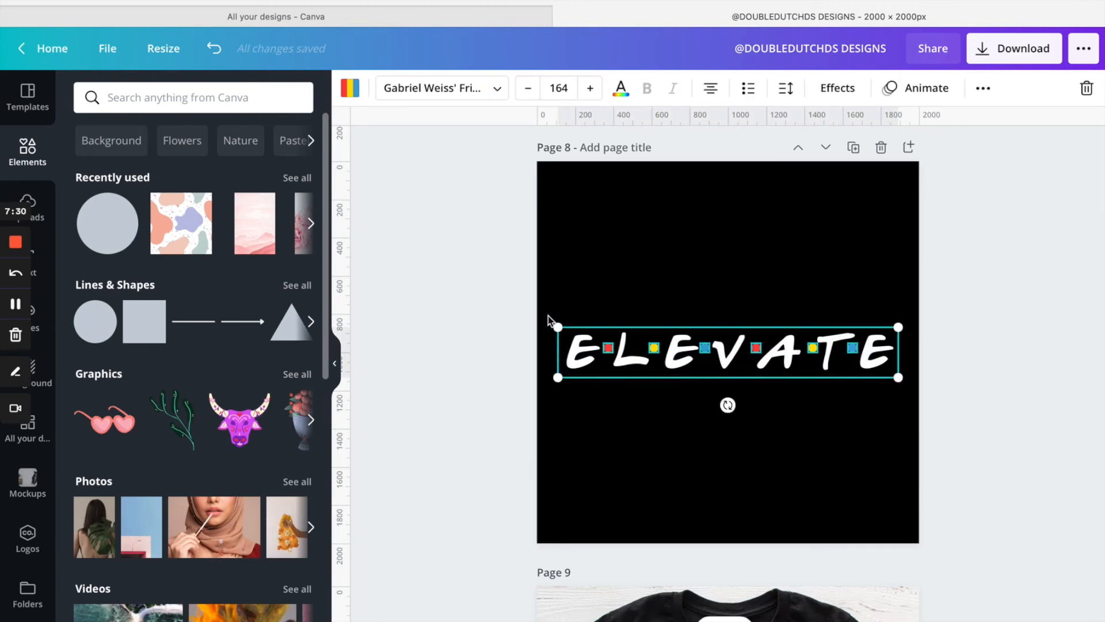
click(983, 87)
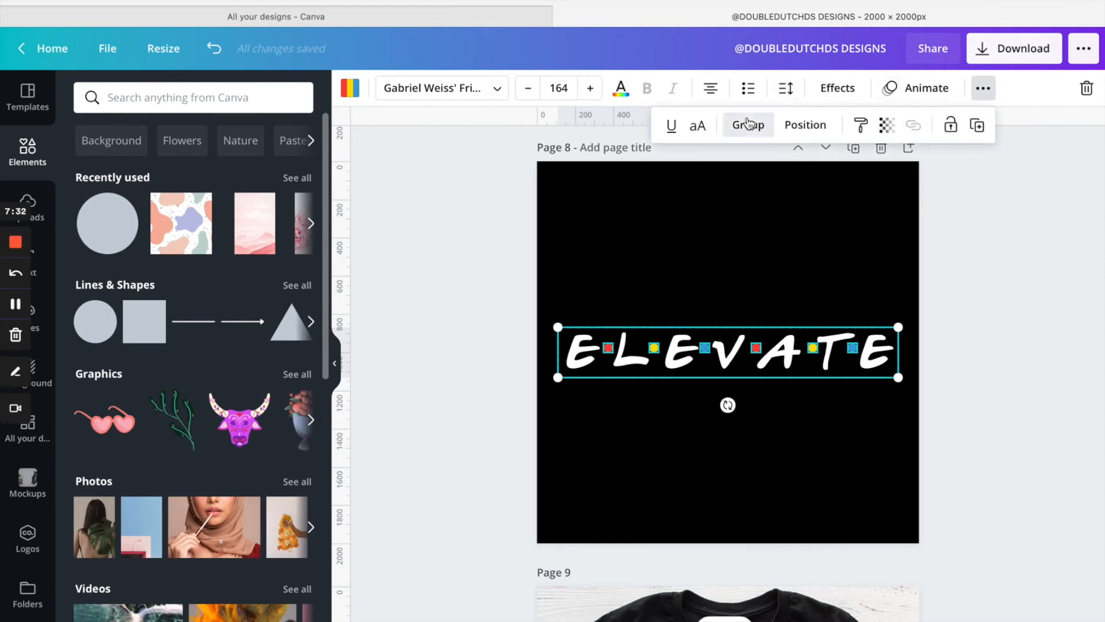
click(749, 125)
click(750, 344)
click(835, 291)
Copy the grouped ELEVATE design and paste it onto the black T-shirt mockup on page 9
click(835, 344)
right_click(835, 344)
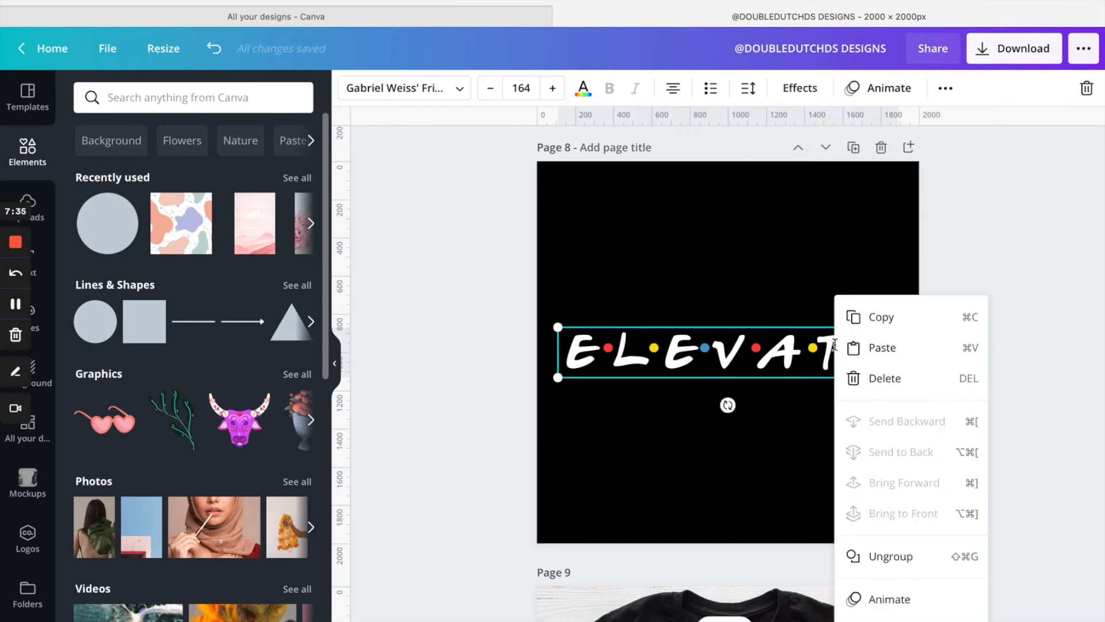
click(868, 318)
scroll(869, 319, down, 8)
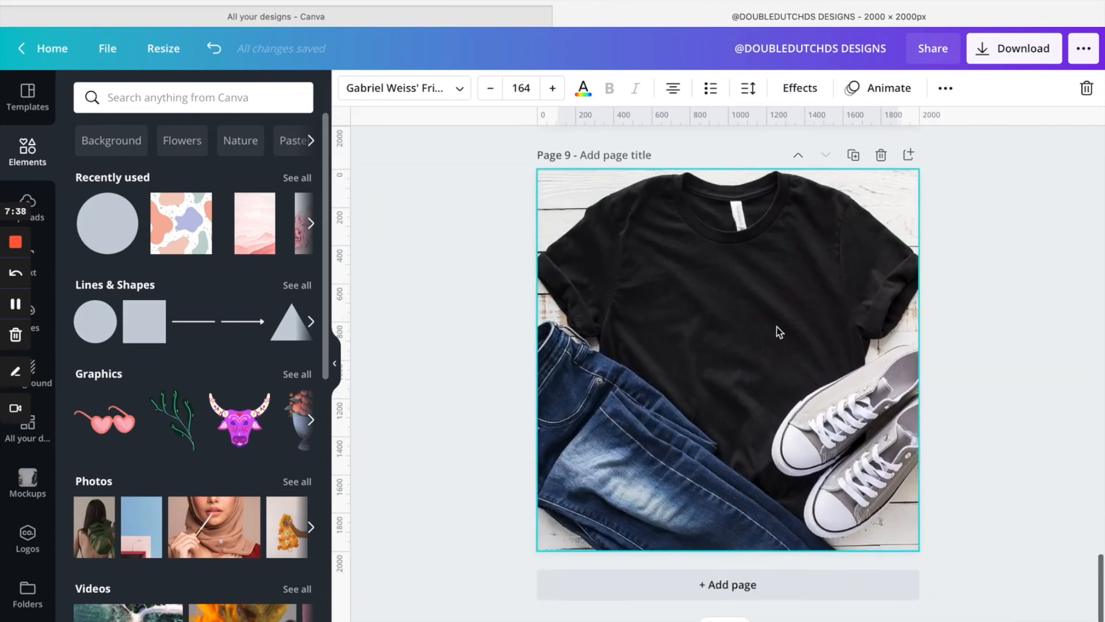
click(758, 326)
key(ctrl+v)
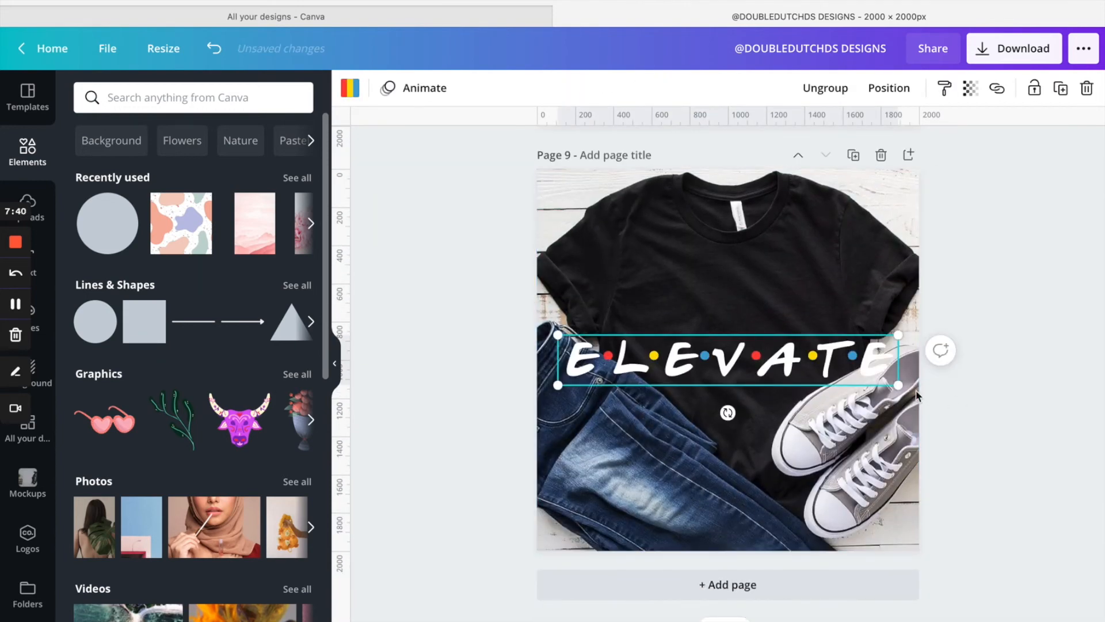
Shrink the ELEVATE group to fit the shirt's width and center it on the chest of the black T-shirt
drag(899, 385, 773, 356)
drag(681, 396, 741, 330)
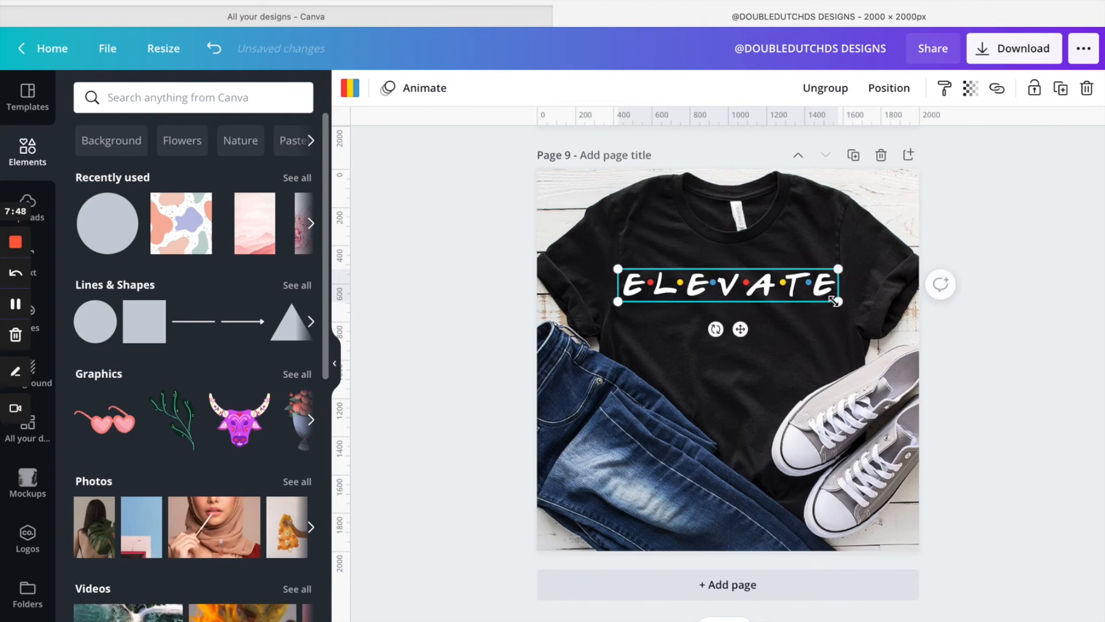
drag(838, 302, 833, 303)
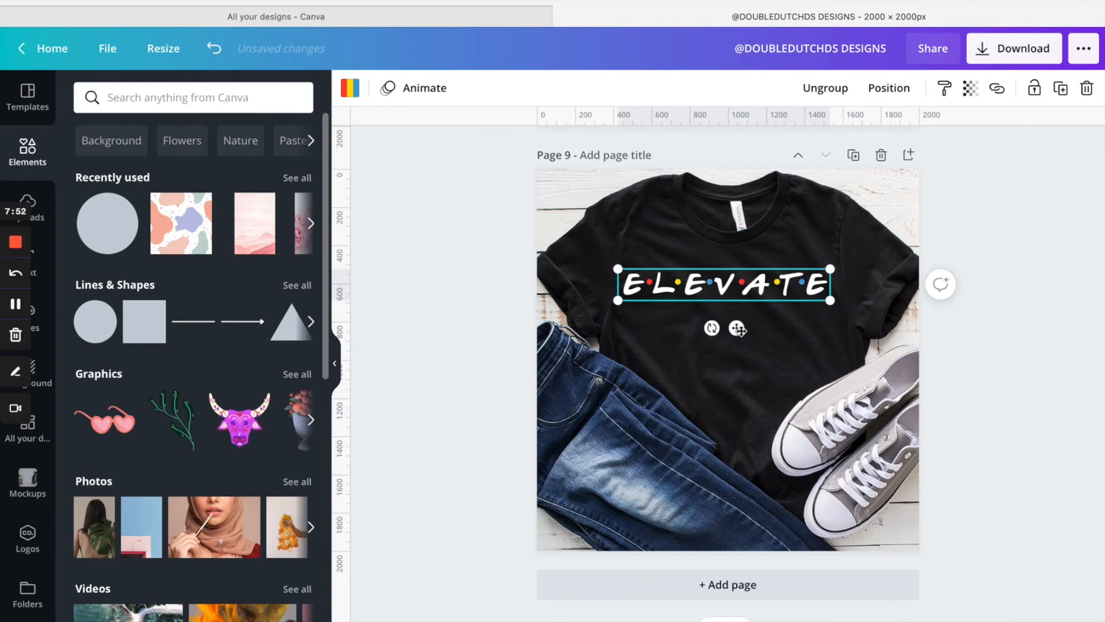
drag(741, 328, 745, 326)
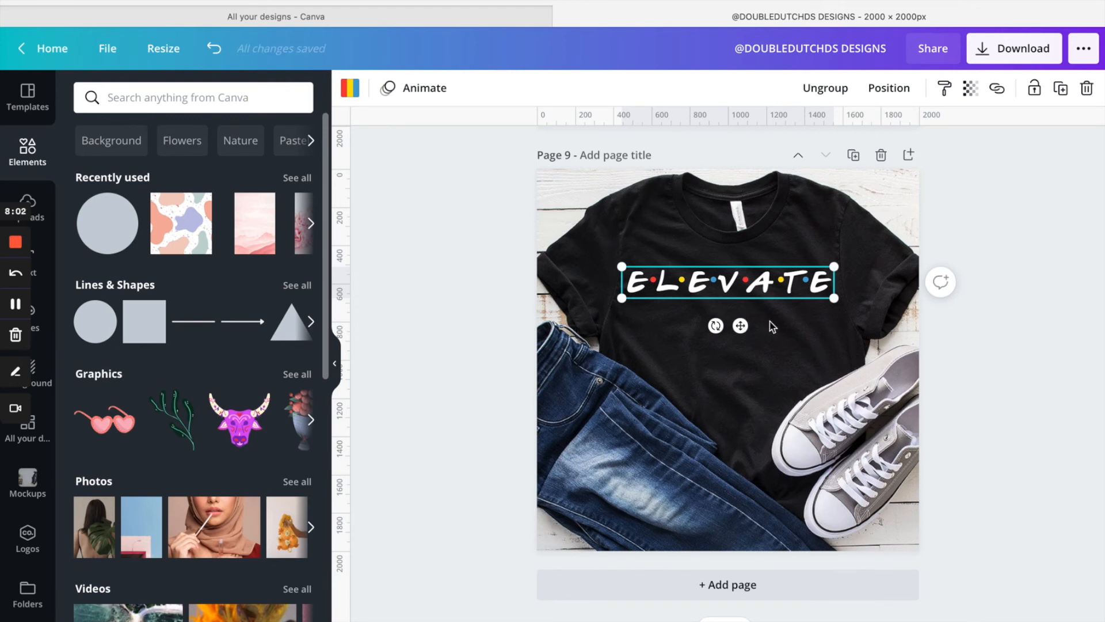
click(796, 333)
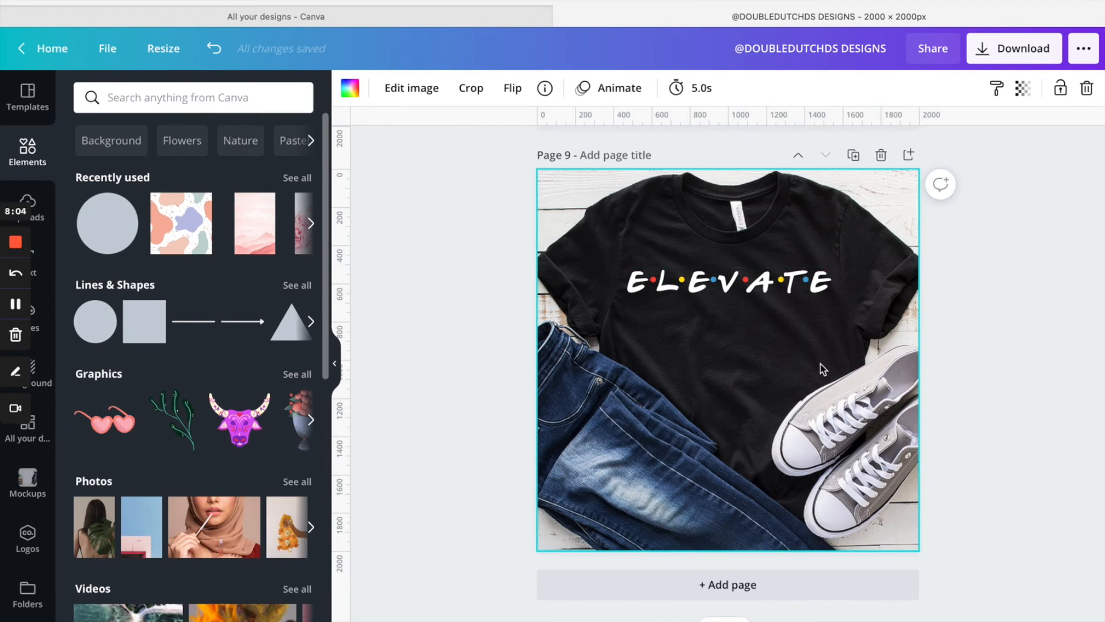
Shrink the ELEVATE group slightly from its lower-left corner on the black T-shirt mockup and deselect it
click(755, 284)
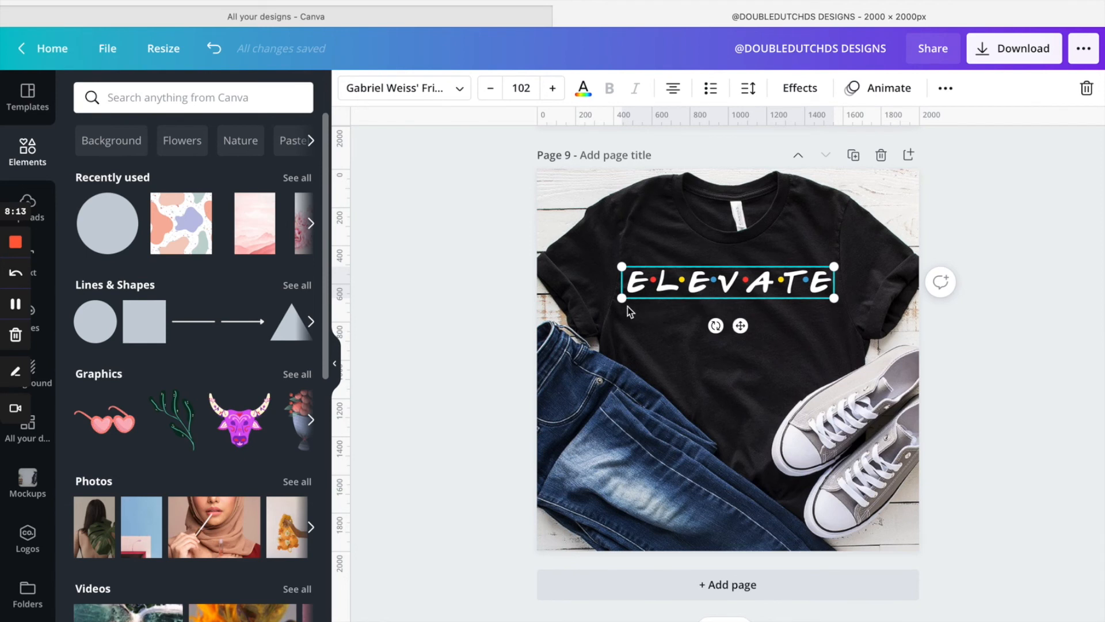
drag(622, 300, 629, 298)
click(771, 369)
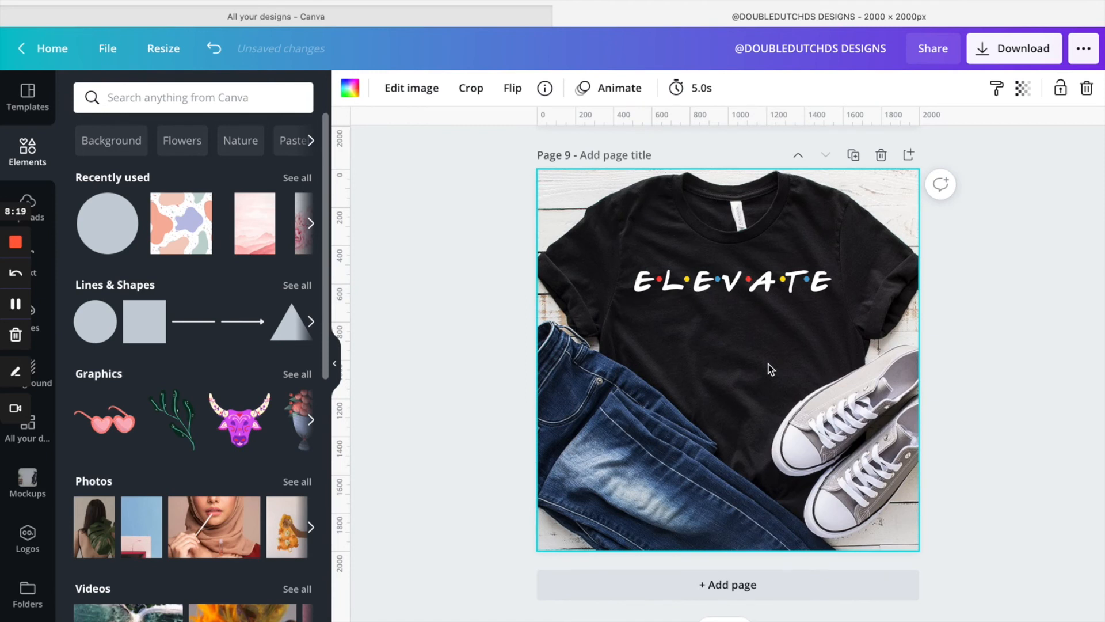
Open the download settings and limit the page selection from all pages to page 9 only
click(1018, 53)
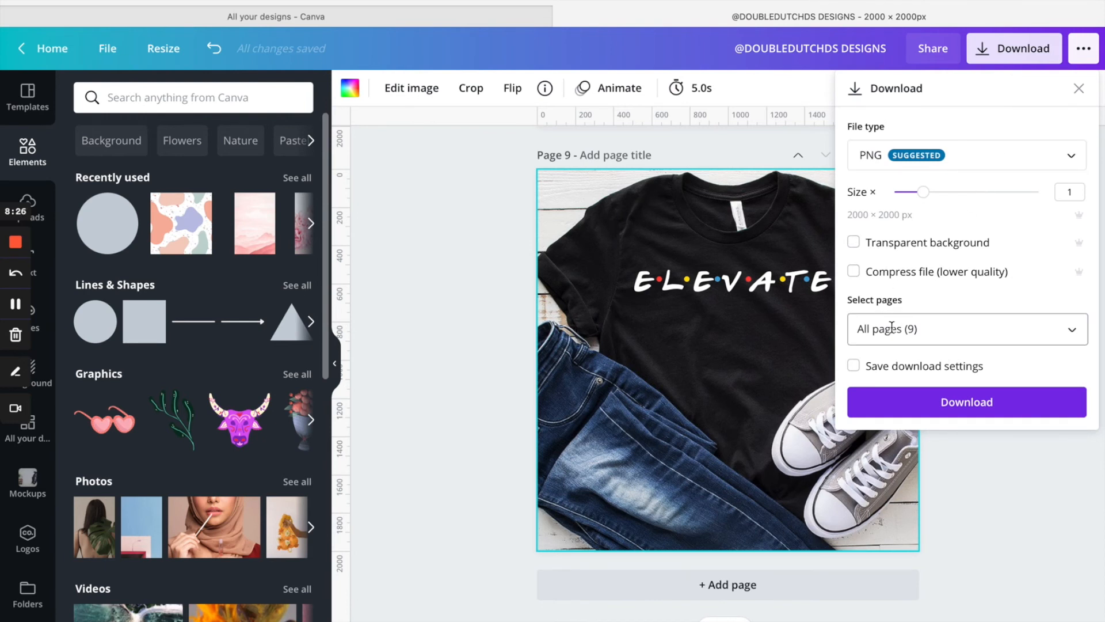
click(1034, 333)
click(1070, 373)
scroll(960, 533, down, 5)
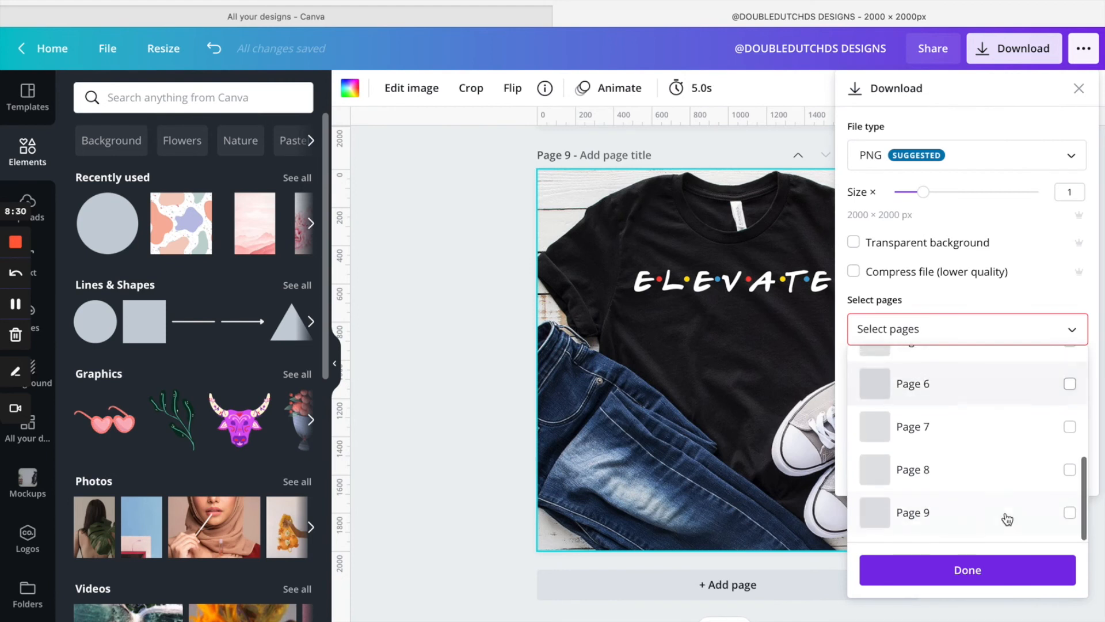
click(1069, 514)
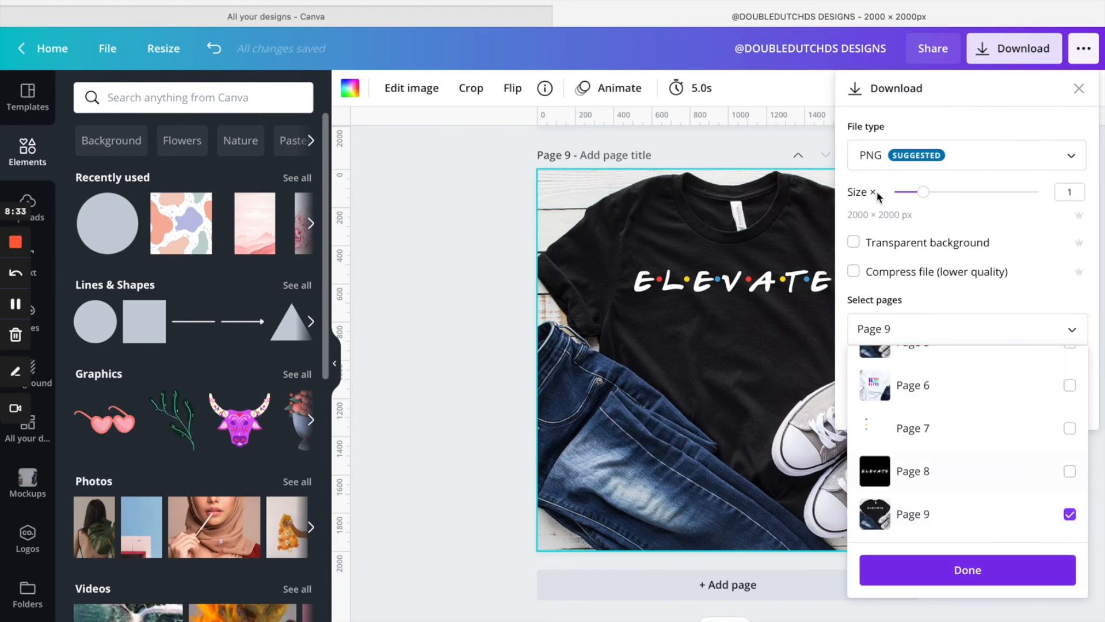
Review the available download file types, keep PNG, and enable the transparent background option
click(911, 161)
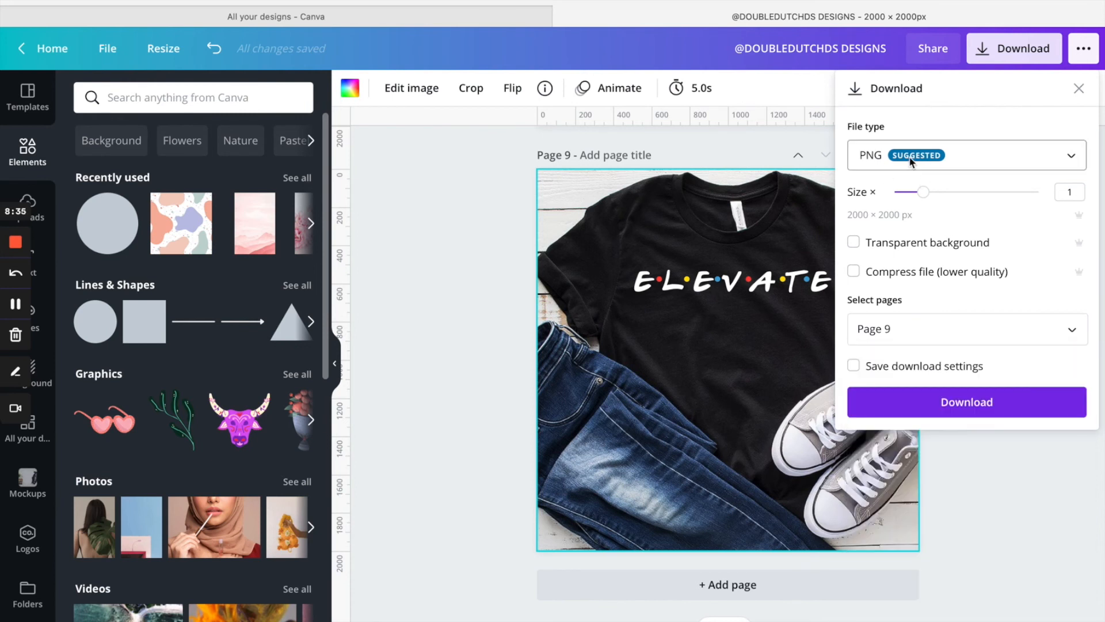
click(912, 161)
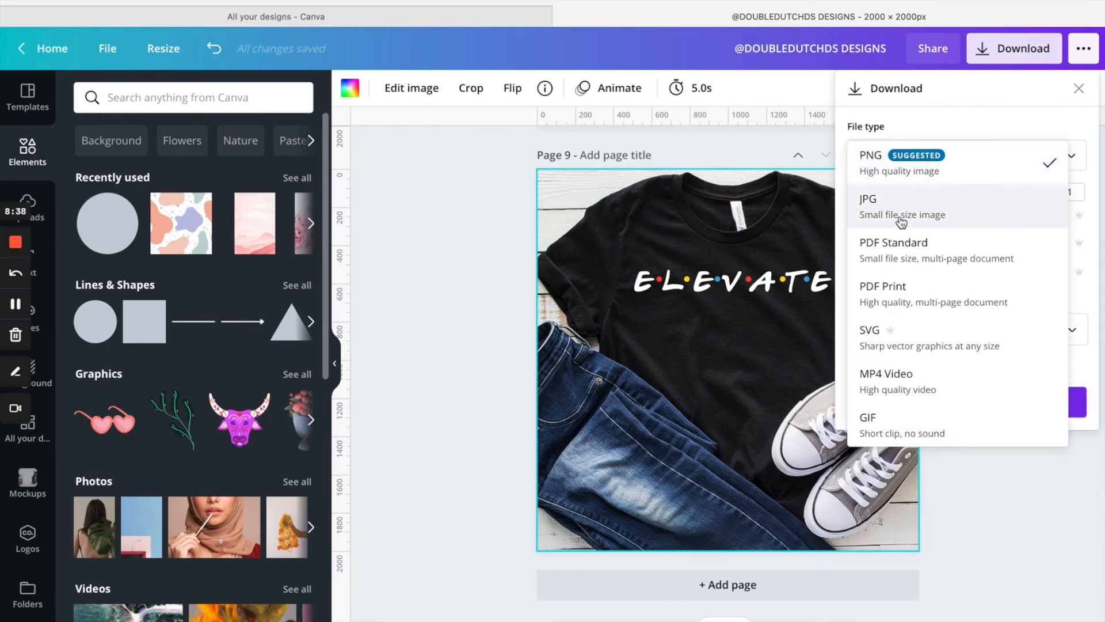
click(1005, 120)
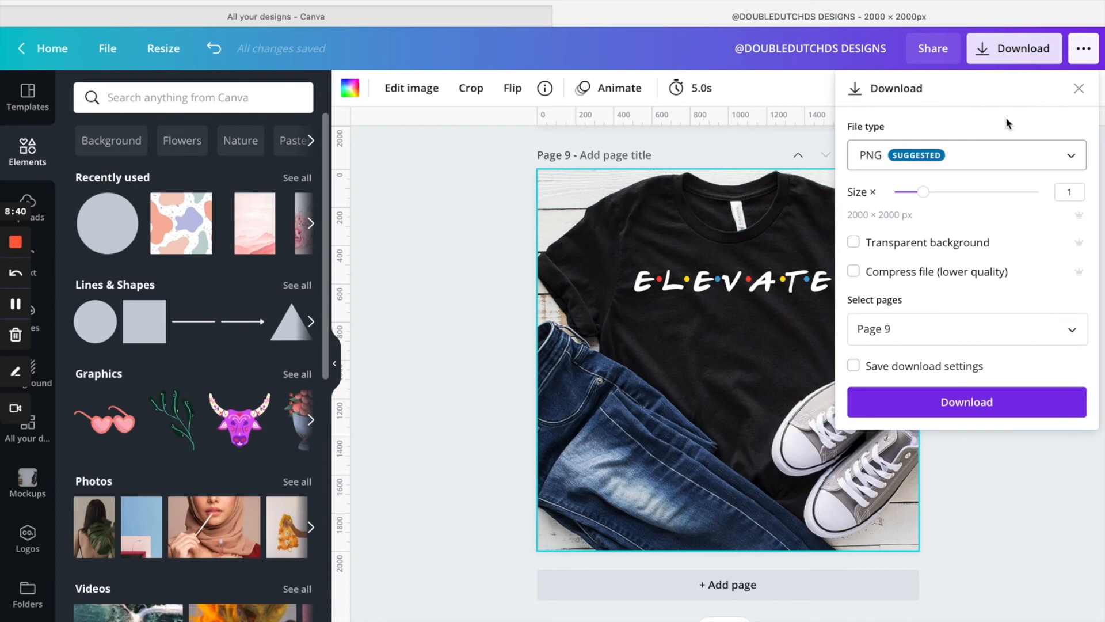
click(1004, 166)
click(1003, 166)
click(852, 242)
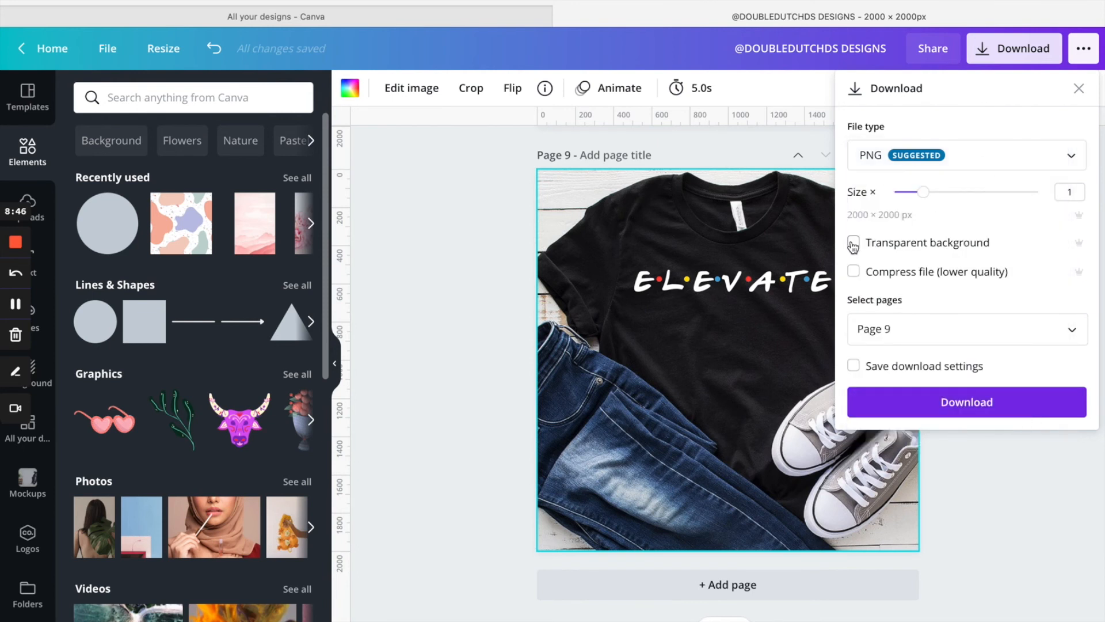
Add page 8 to the download selection alongside page 9, confirm the selection, and close the download settings without downloading
click(910, 333)
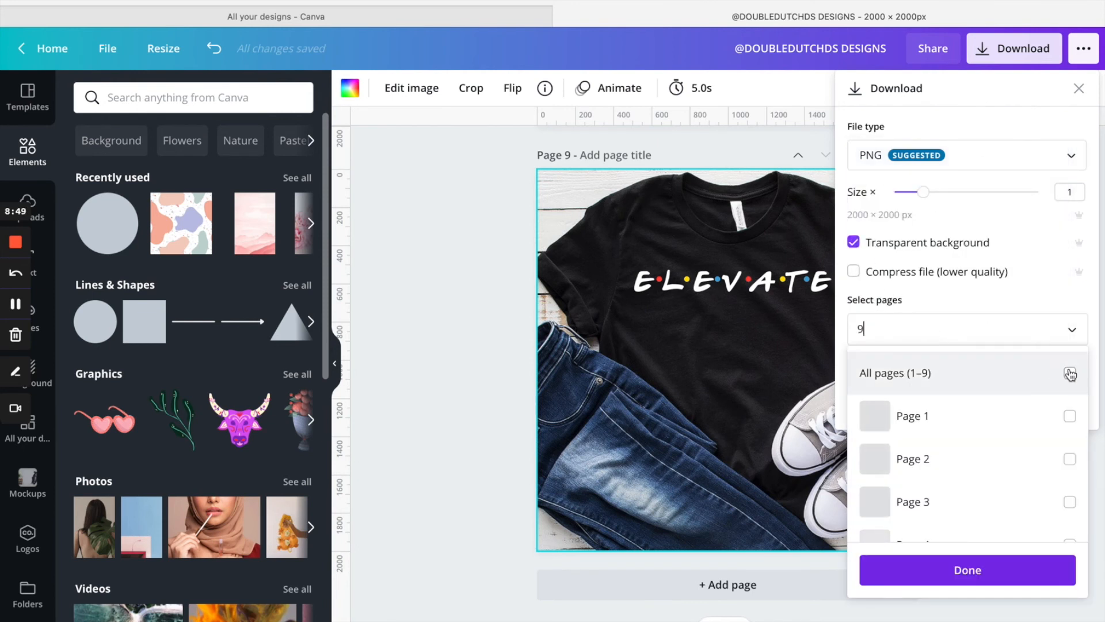
scroll(1043, 455, down, 3)
scroll(1040, 477, down, 2)
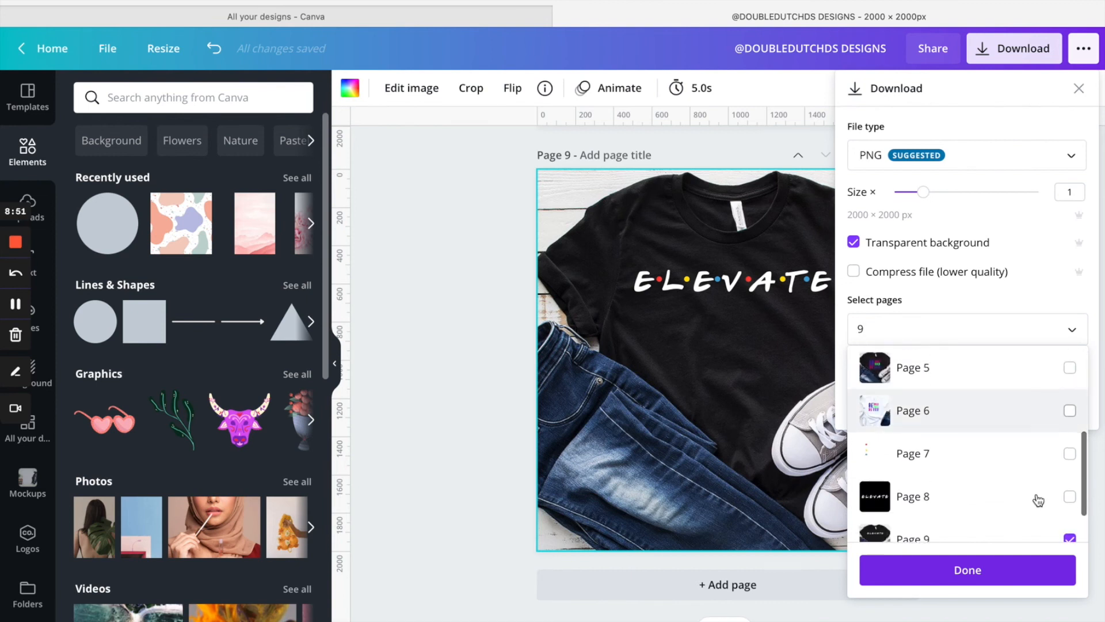
click(1069, 472)
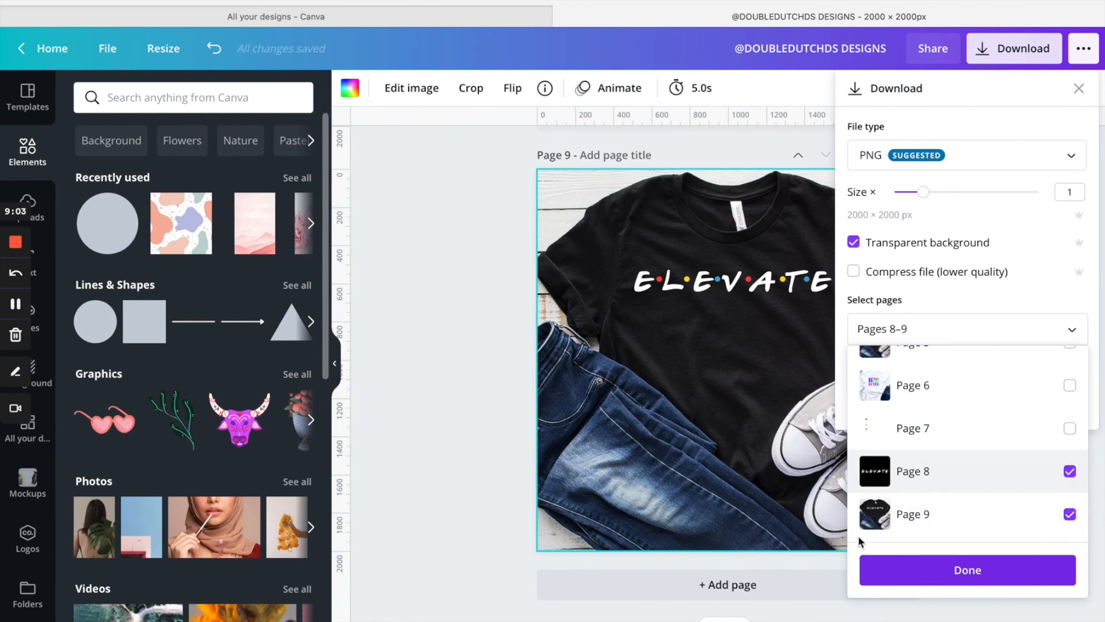
click(916, 570)
click(764, 463)
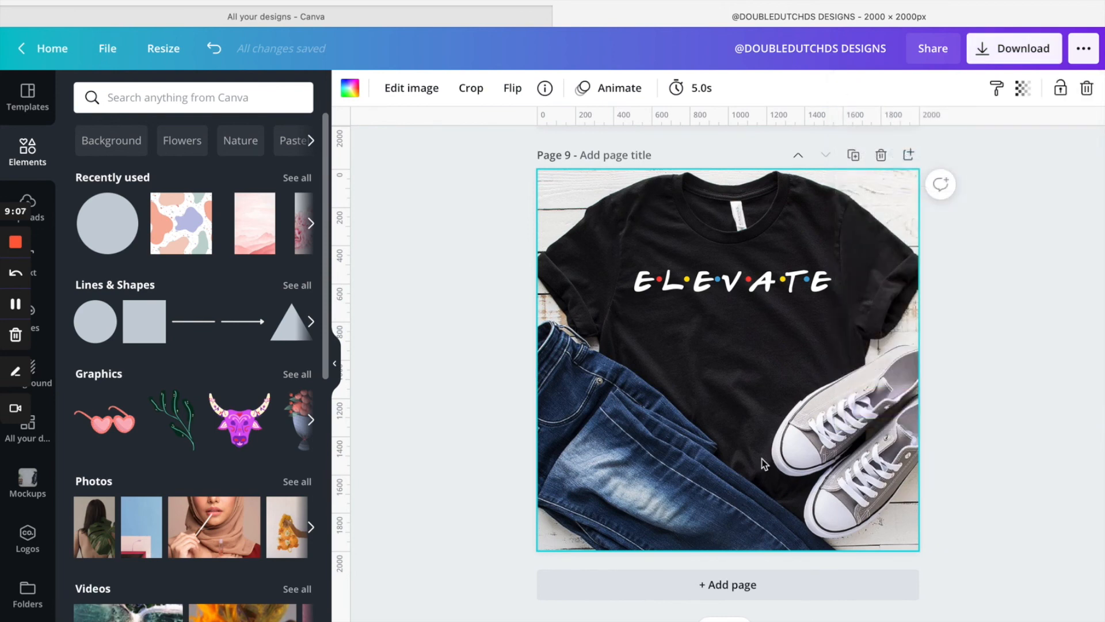